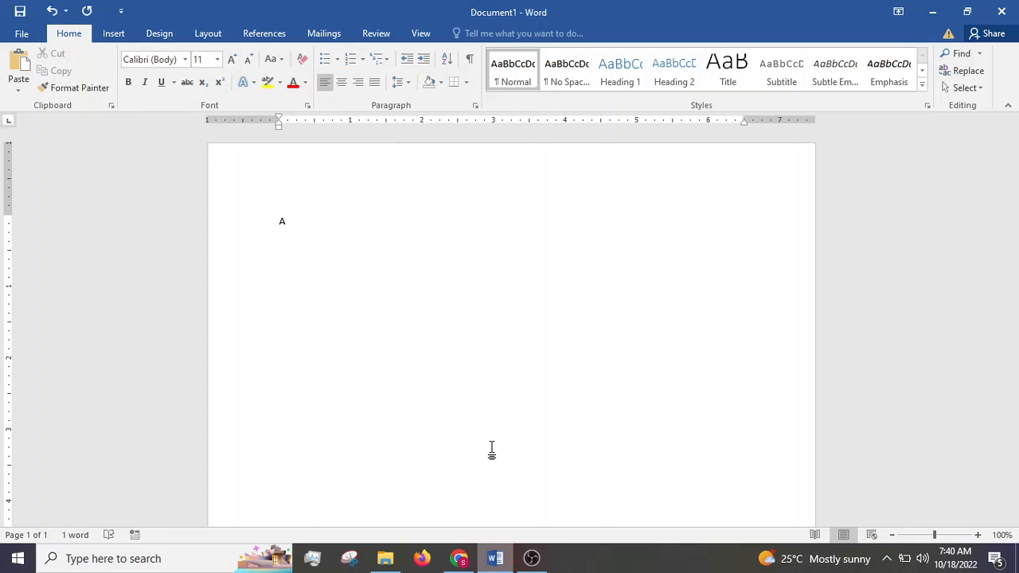
Step: Complete the opening sentence so that, after the author's name, it reads "et al has mentioned a very important point"
{"action": "type", "text": "li et al has mentioned a very important point"}
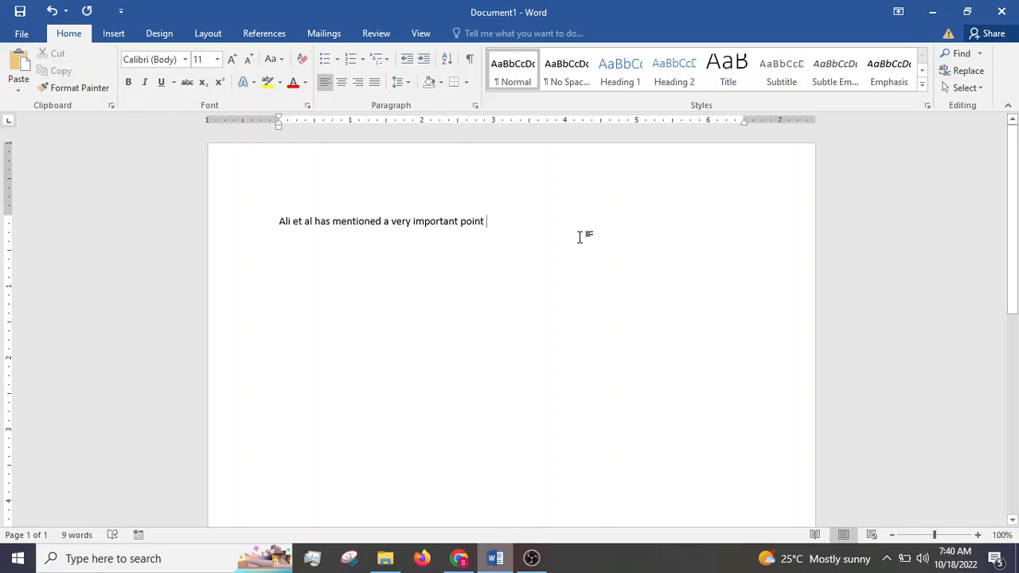
Step: Set the document's citation style to IEEE
{"action": "left_click", "coordinate": [284, 34]}
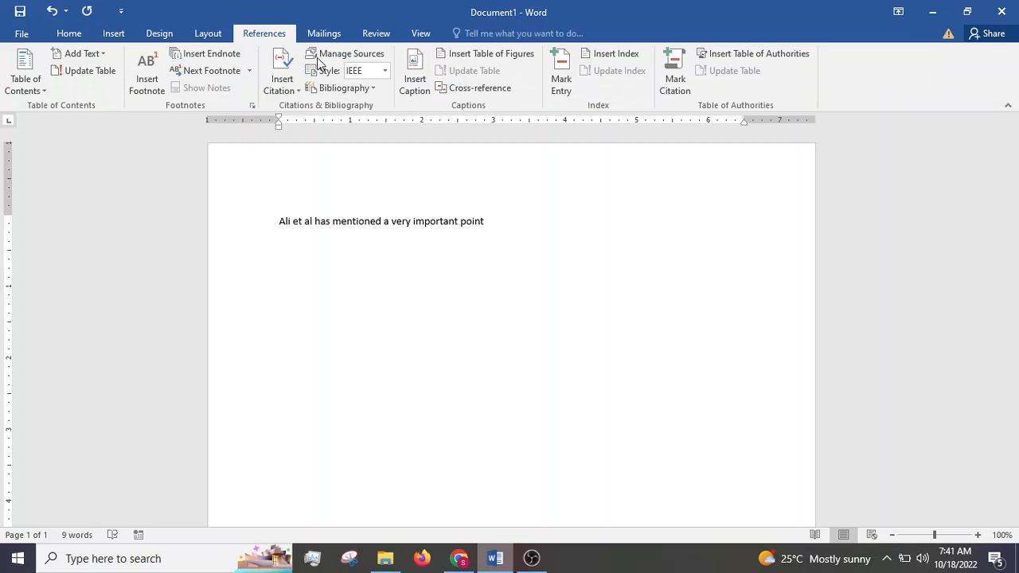
{"action": "left_click", "coordinate": [384, 72]}
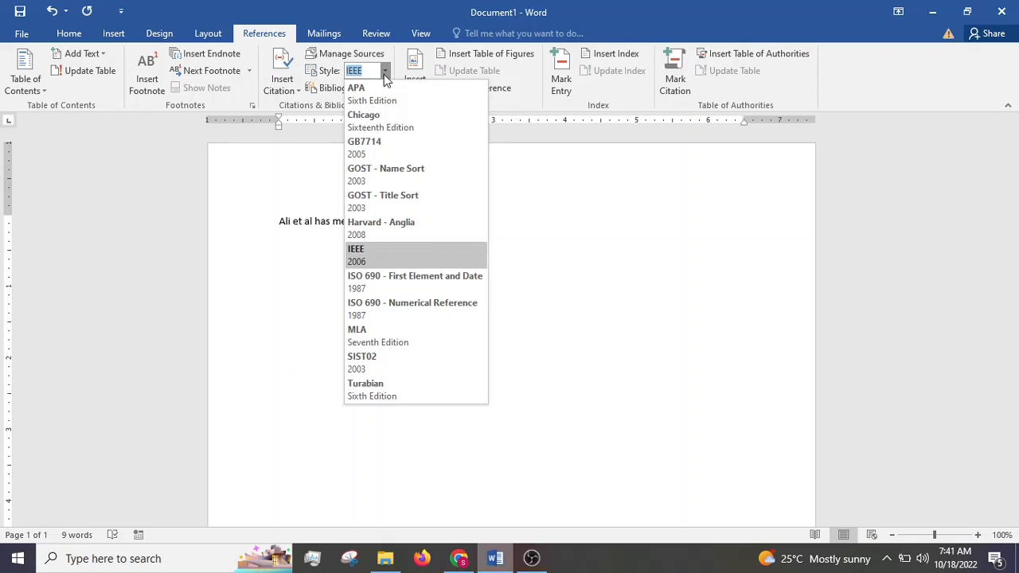
{"action": "left_click", "coordinate": [390, 260]}
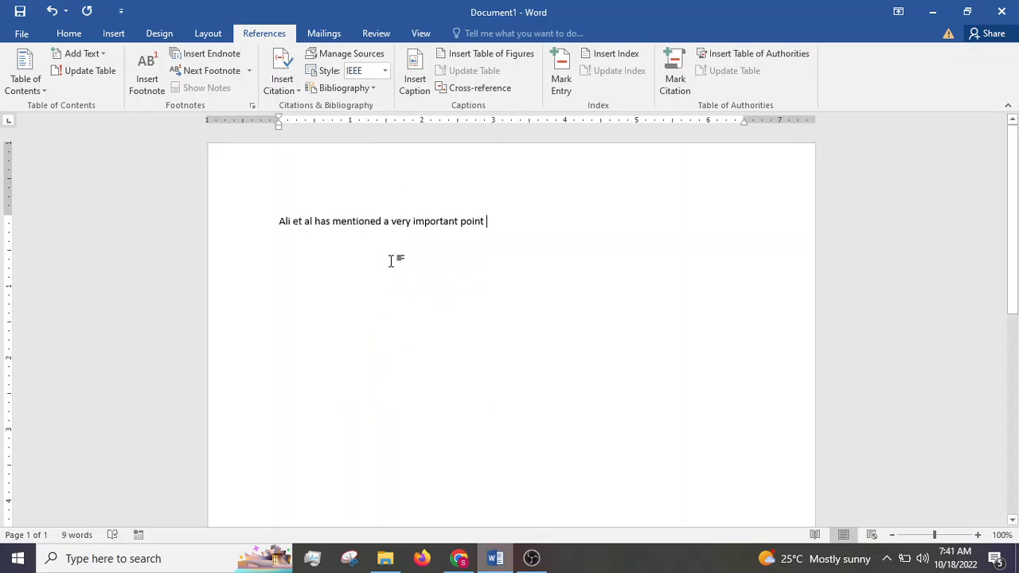
Step: Start a new citation source at the end of the sentence with Journal Article as its type
{"action": "left_click", "coordinate": [294, 93]}
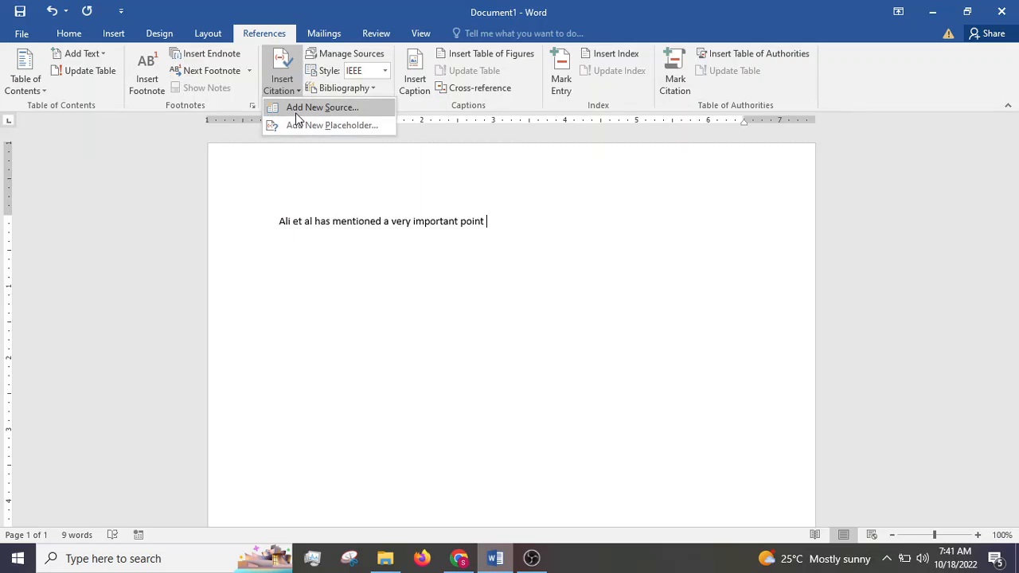
{"action": "left_click", "coordinate": [319, 109]}
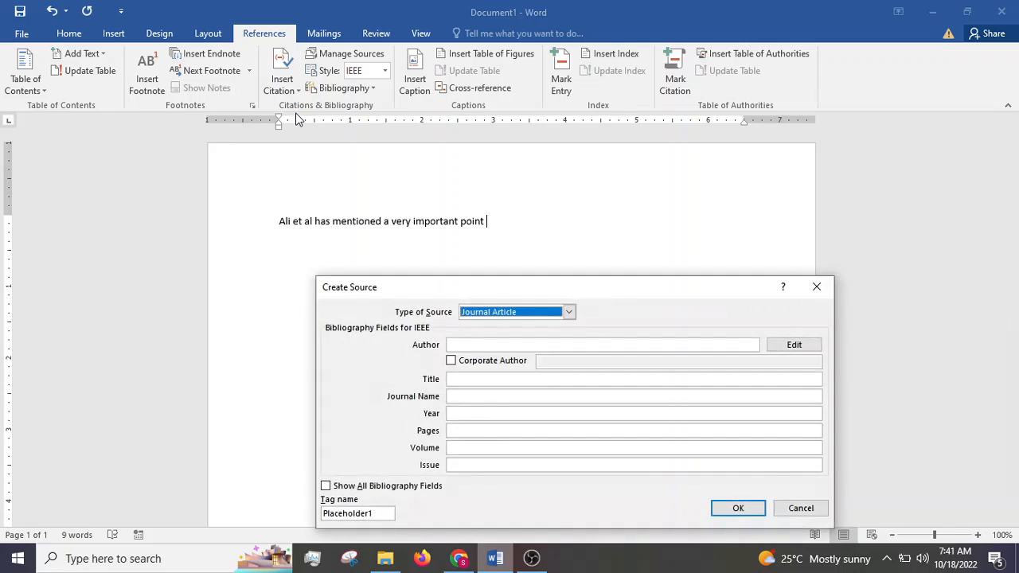
{"action": "left_click", "coordinate": [514, 313]}
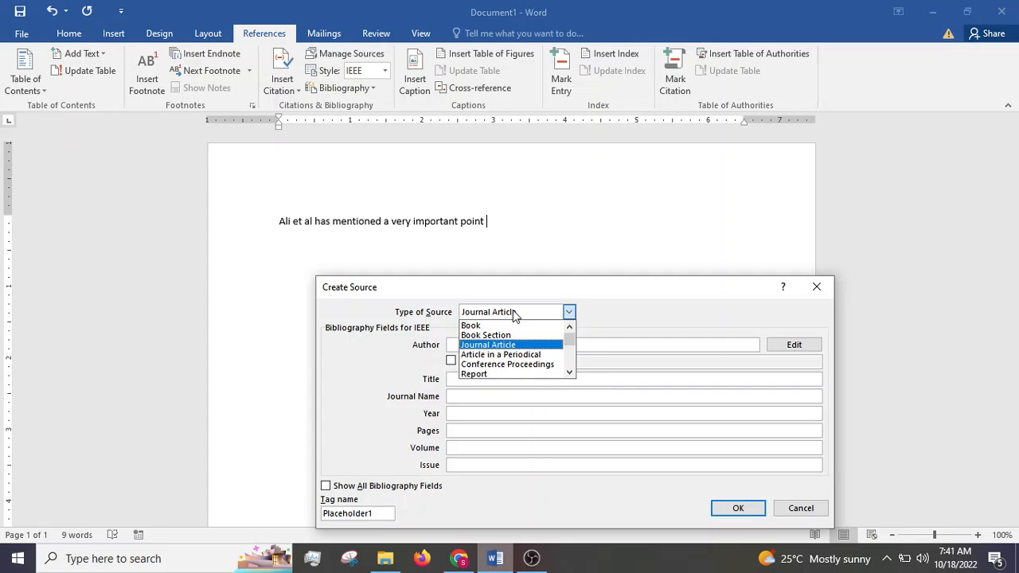
{"action": "left_click", "coordinate": [500, 345]}
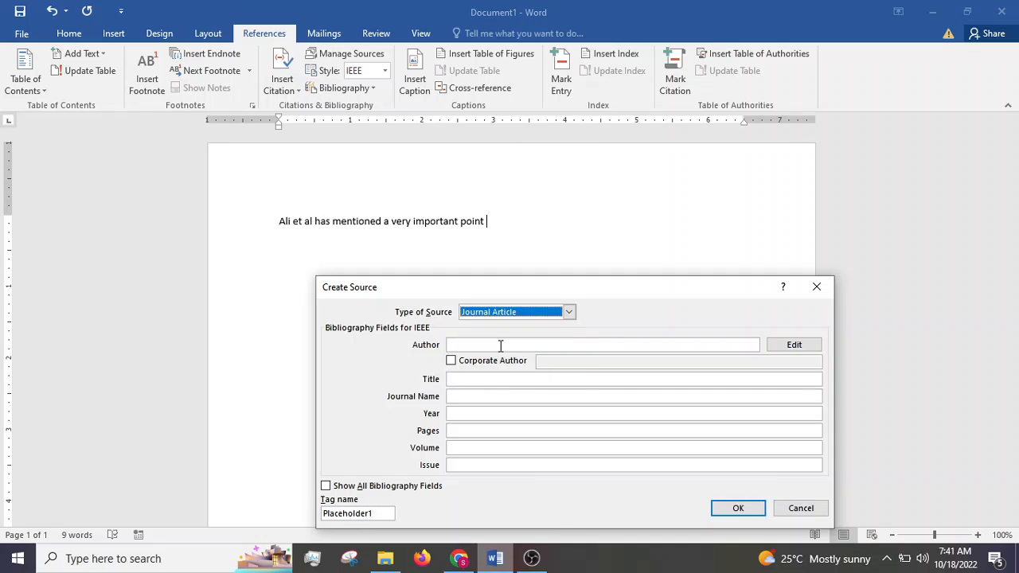
Step: Copy the author names from the ScienceDirect article open in Chrome into the new source's Author field in Word
{"action": "left_click", "coordinate": [500, 345]}
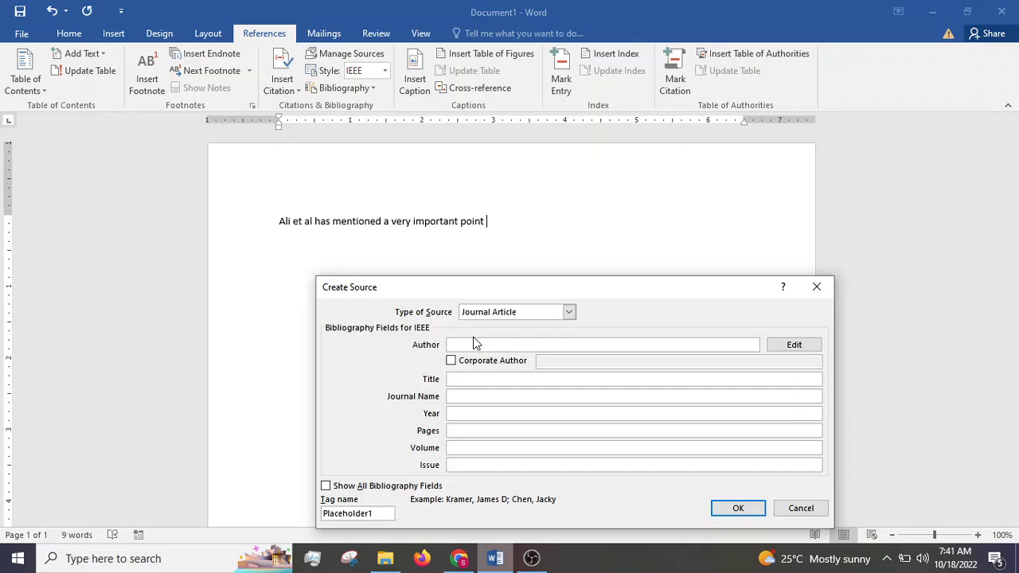
{"action": "left_click", "coordinate": [459, 558]}
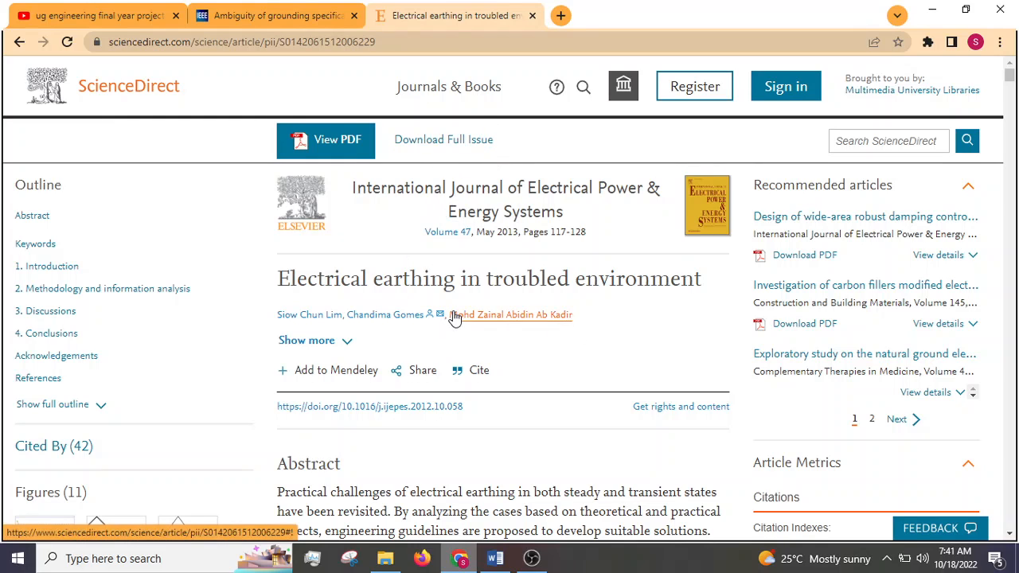
{"action": "left_click_drag", "start_coordinate": [582, 323], "coordinate": [277, 322]}
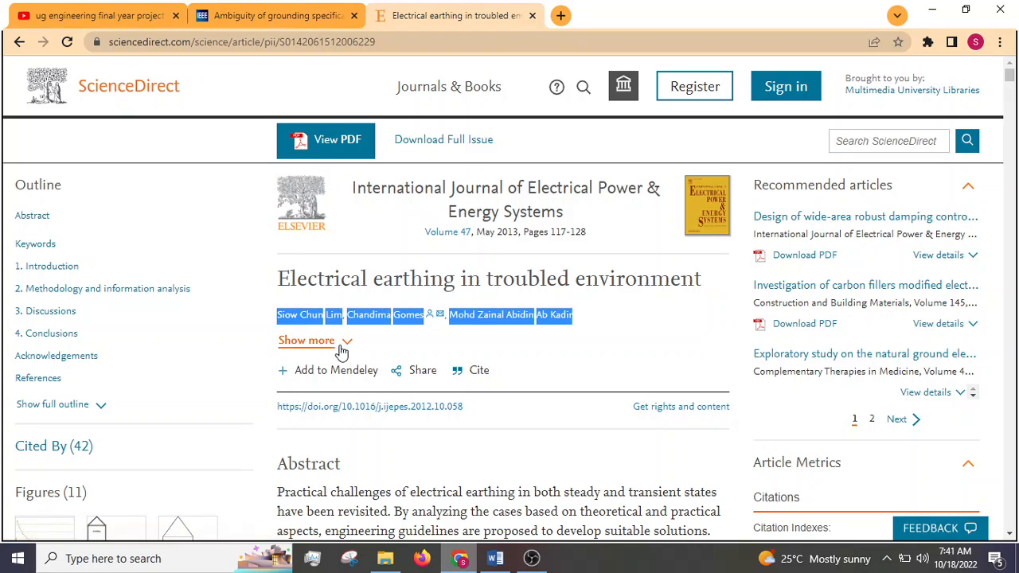
{"action": "left_click", "coordinate": [502, 562]}
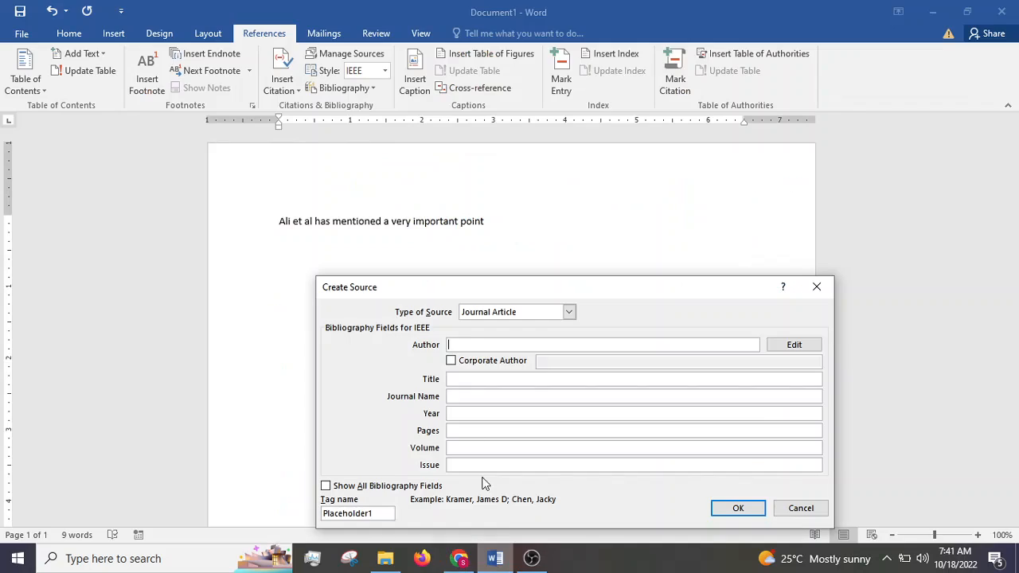
{"action": "left_click", "coordinate": [466, 342]}
{"action": "type", "text": "Siow ChunLimChandimaGomesMohd Zainal AbidinAb Kadir"}
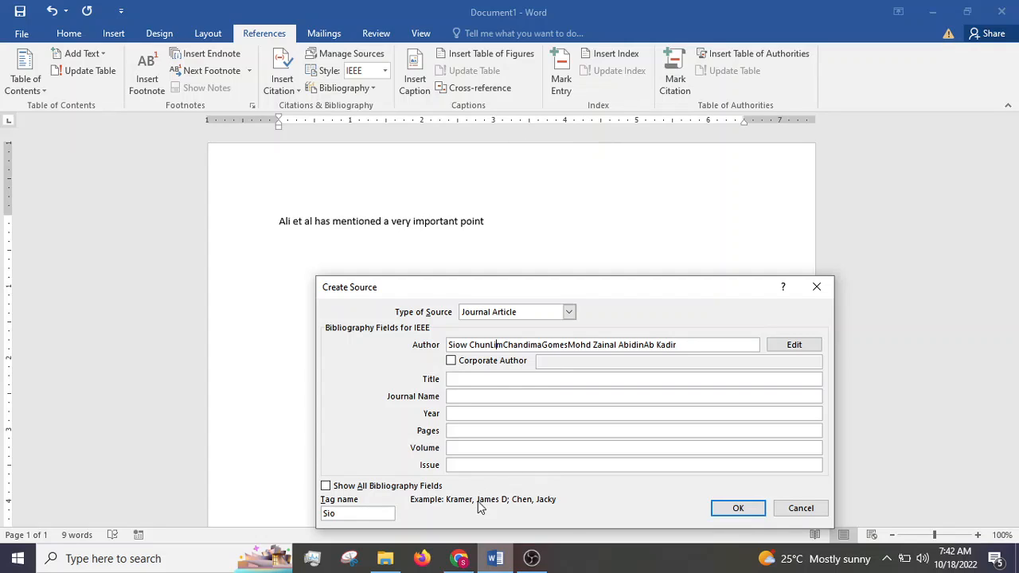
Step: Rewrite the first author's name in surname, given name order and close it with a semicolon
{"action": "left_click_drag", "start_coordinate": [448, 344], "coordinate": [505, 344]}
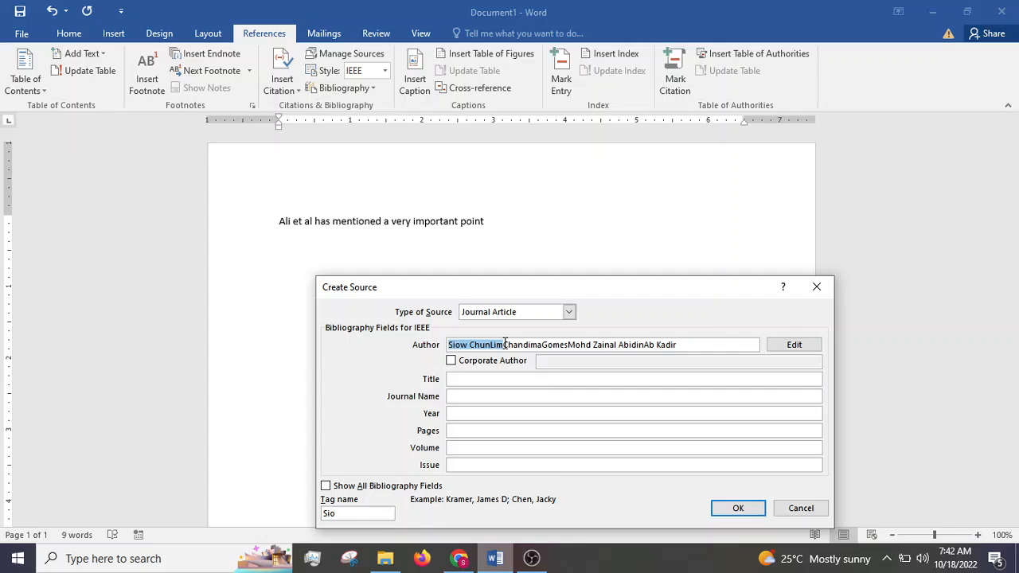
{"action": "key", "text": "BackSpace"}
{"action": "type", "text": "Chun Lim, Siow;"}
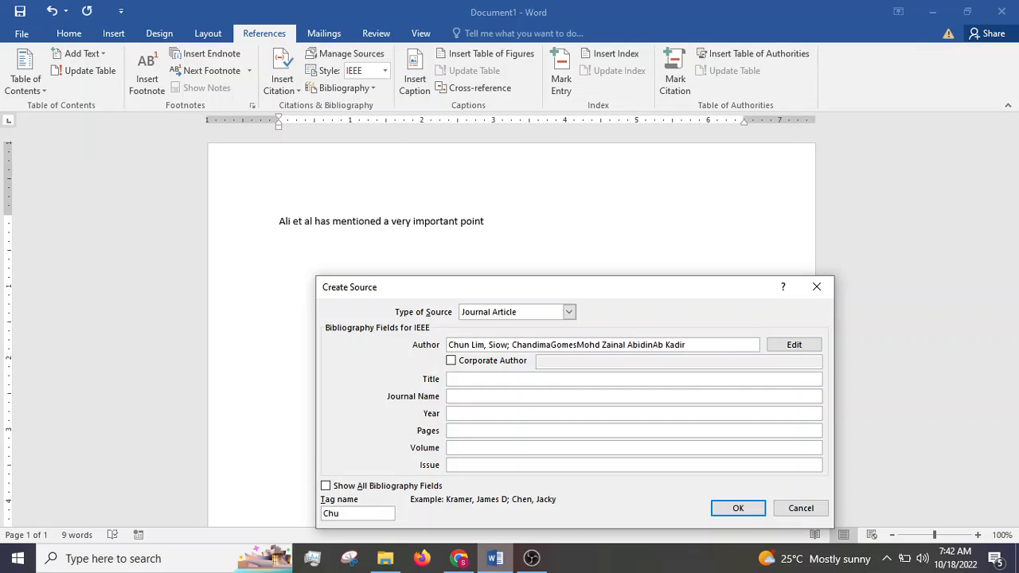
Step: Reorder the second author's name to surname, comma, given name and separate it from the third author with a semicolon
{"action": "key", "text": "shift+Right"}
{"action": "key", "text": "shift+Right"}
{"action": "key", "text": "shift+Right"}
{"action": "key", "text": "shift+Right"}
{"action": "key", "text": "shift+Right"}
{"action": "key", "text": "Delete"}
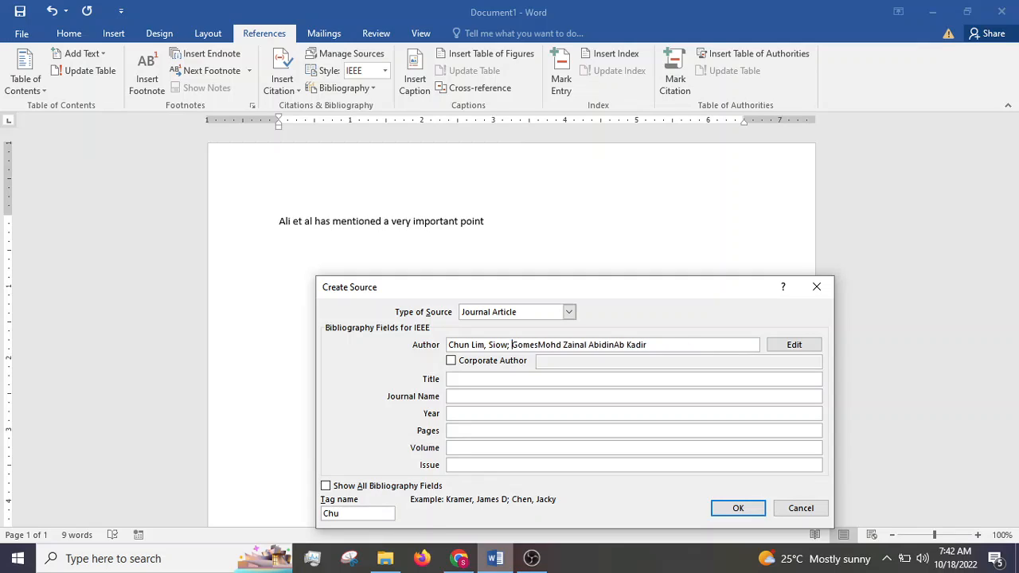
{"action": "key", "text": "Right"}
{"action": "key", "text": "Right"}
{"action": "type", "text": ", "}
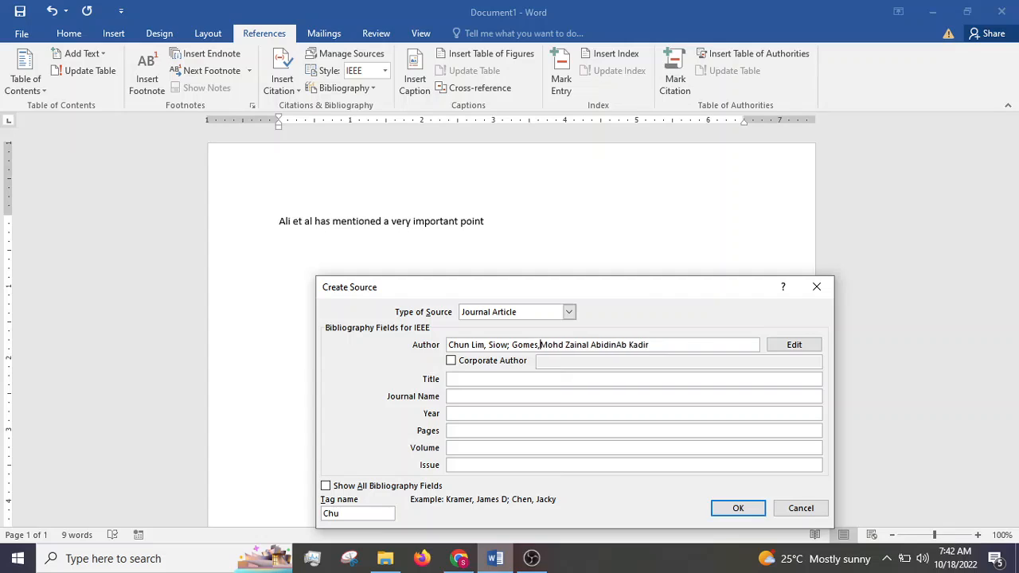
{"action": "type", "text": "Cha"}
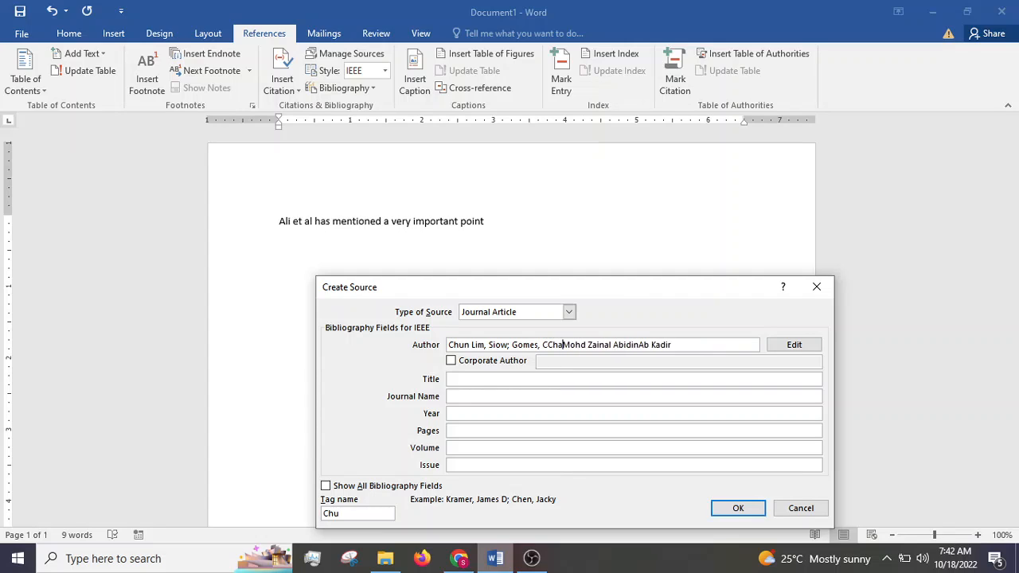
{"action": "type", "text": "ndima"}
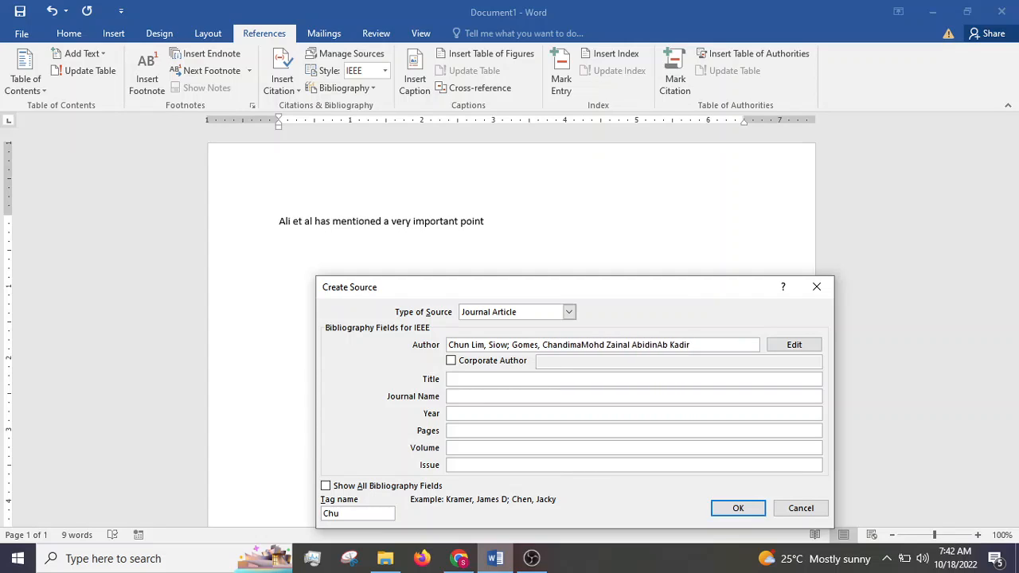
{"action": "type", "text": ";"}
Step: Move the third author's given names behind the surname, separated by a comma
{"action": "key", "text": "shift+Right"}
{"action": "key", "text": "shift+Right"}
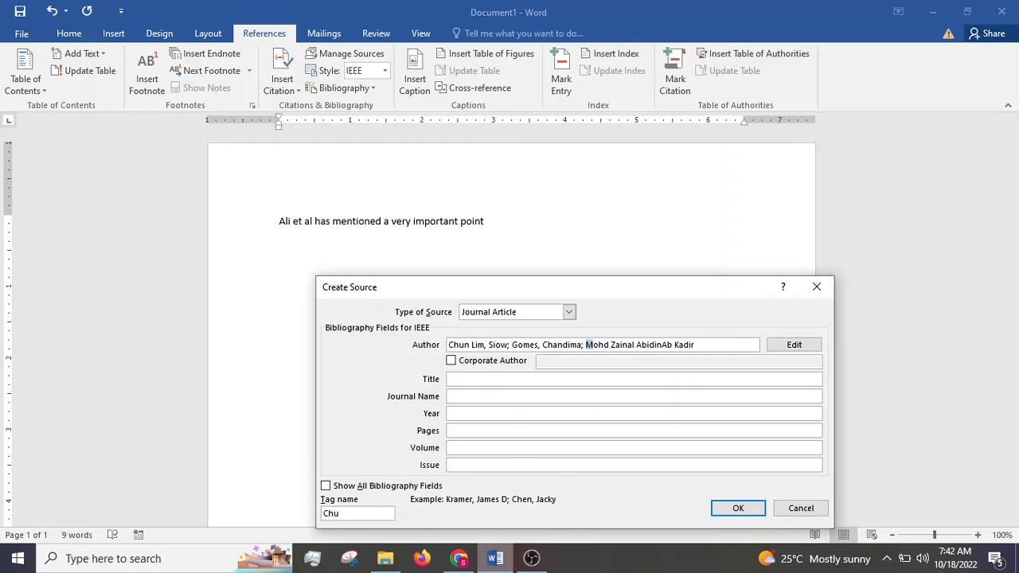
{"action": "key", "text": "shift+Right"}
{"action": "key", "text": "shift+Right"}
{"action": "key", "text": "shift+Right"}
{"action": "key", "text": "shift+Right"}
{"action": "key", "text": "shift+Right"}
{"action": "key", "text": "shift+Right"}
{"action": "key", "text": "shift+Right"}
{"action": "key", "text": "shift+Right"}
{"action": "key", "text": "shift+Right"}
{"action": "key", "text": "shift+Right"}
{"action": "key", "text": "shift+Right"}
{"action": "key", "text": "shift+Right"}
{"action": "key", "text": "shift+Right"}
{"action": "key", "text": "shift+Right"}
{"action": "key", "text": "shift+Right"}
{"action": "key", "text": "shift+Right"}
{"action": "key", "text": "ctrl+c"}
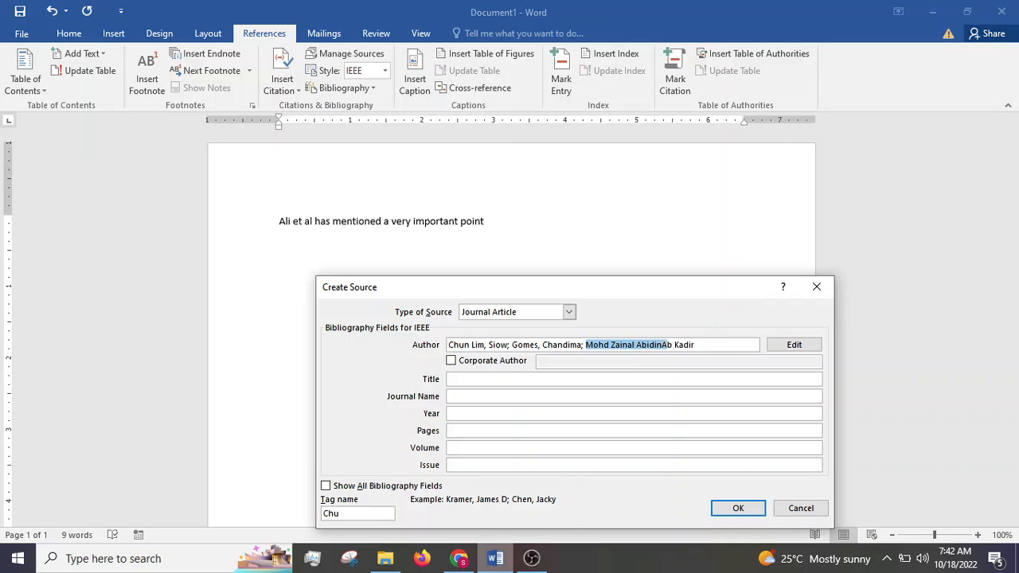
{"action": "key", "text": "BackSpace"}
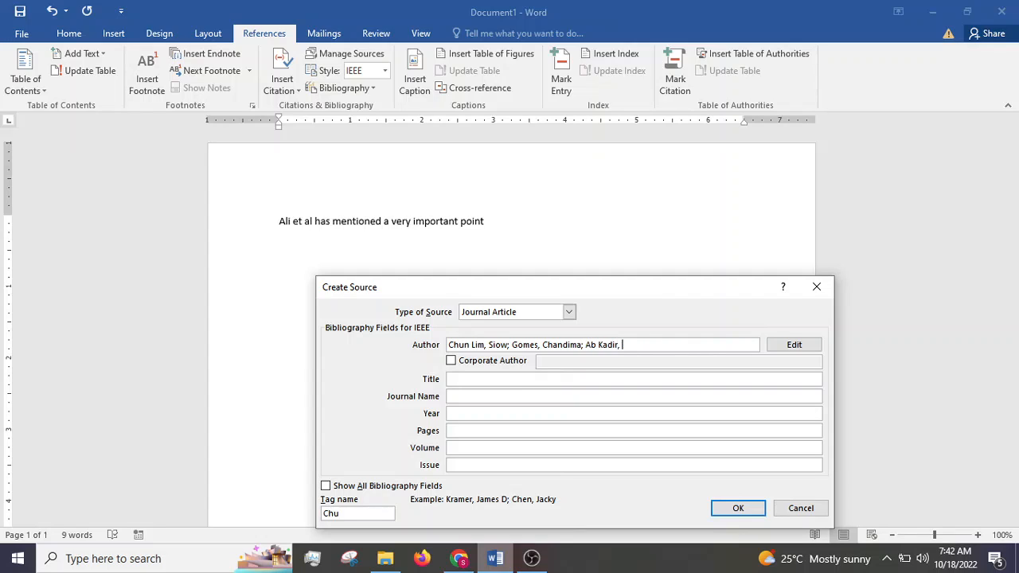
{"action": "key", "text": "ctrl+v"}
Step: Copy the article title "Electrical earthing in troubled environment" from the ScienceDirect page in Chrome into the source's Title field in Word
{"action": "left_click", "coordinate": [497, 378]}
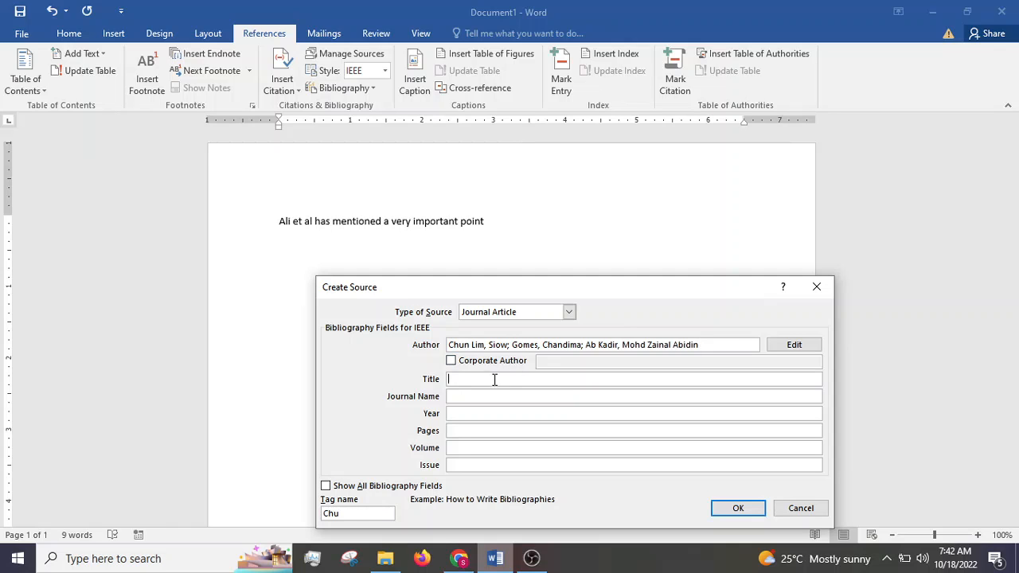
{"action": "left_click", "coordinate": [459, 558]}
{"action": "triple_click", "coordinate": [462, 306]}
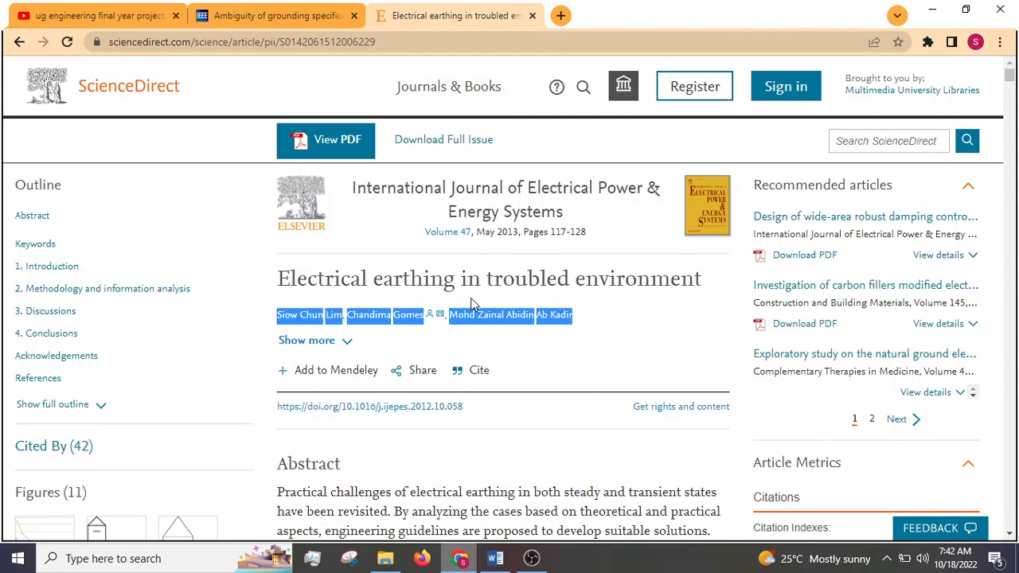
{"action": "triple_click", "coordinate": [514, 280]}
{"action": "key", "text": "ctrl+c"}
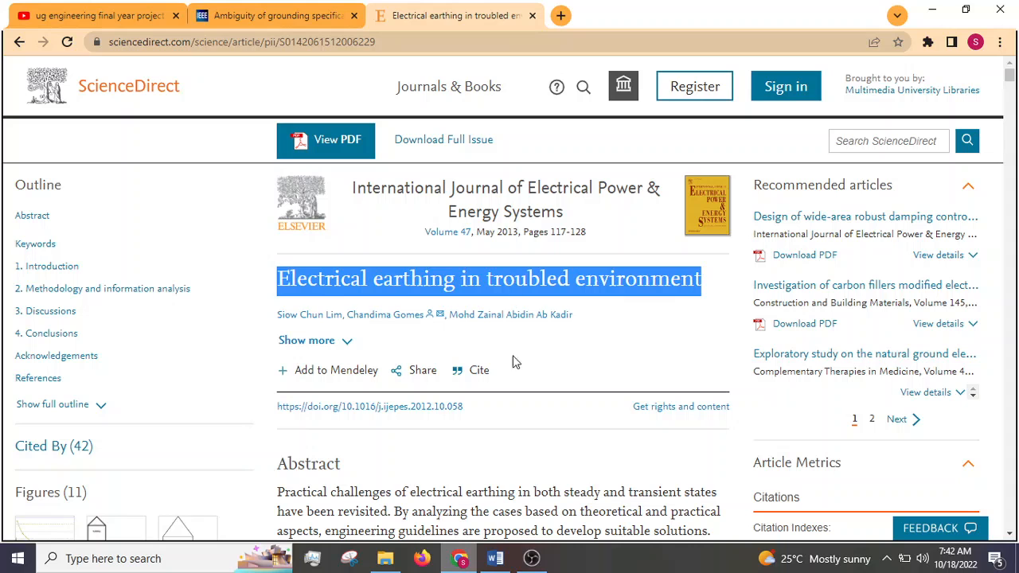
{"action": "left_click", "coordinate": [495, 558]}
{"action": "key", "text": "ctrl+v"}
Step: Copy "International Journal of Electrical Power & Energy Systems" from the article page in Chrome into the source's Journal Name field in Word
{"action": "left_click", "coordinate": [467, 396]}
{"action": "left_click", "coordinate": [458, 558]}
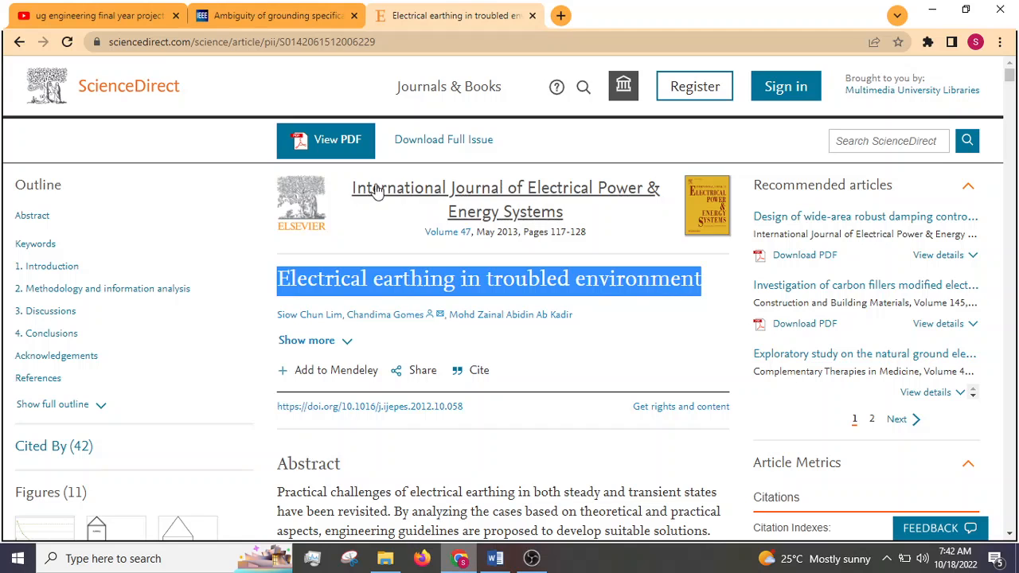
{"action": "left_click_drag", "start_coordinate": [349, 189], "coordinate": [573, 207]}
{"action": "key", "text": "ctrl+c"}
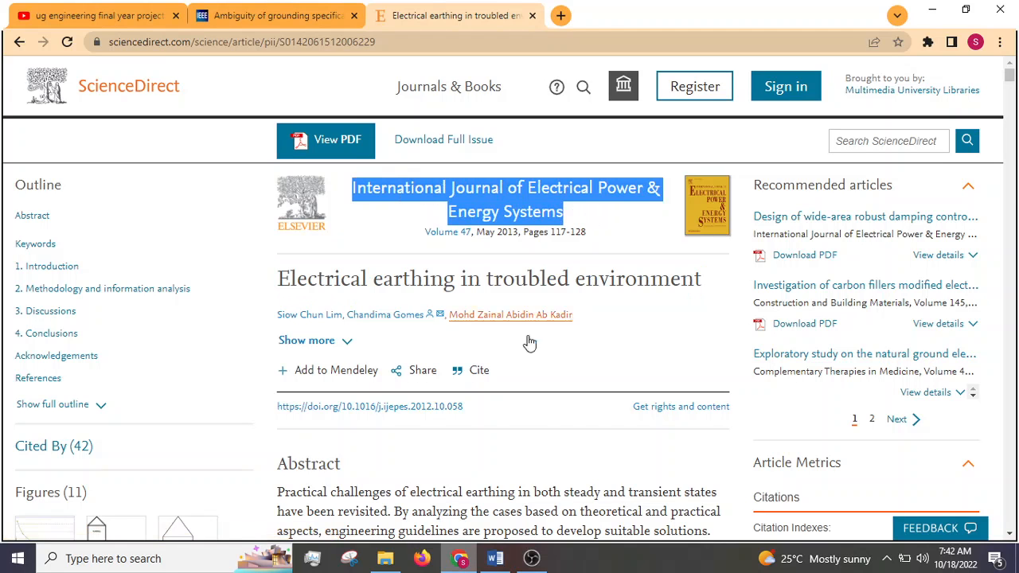
{"action": "left_click", "coordinate": [495, 558]}
{"action": "key", "text": "ctrl+v"}
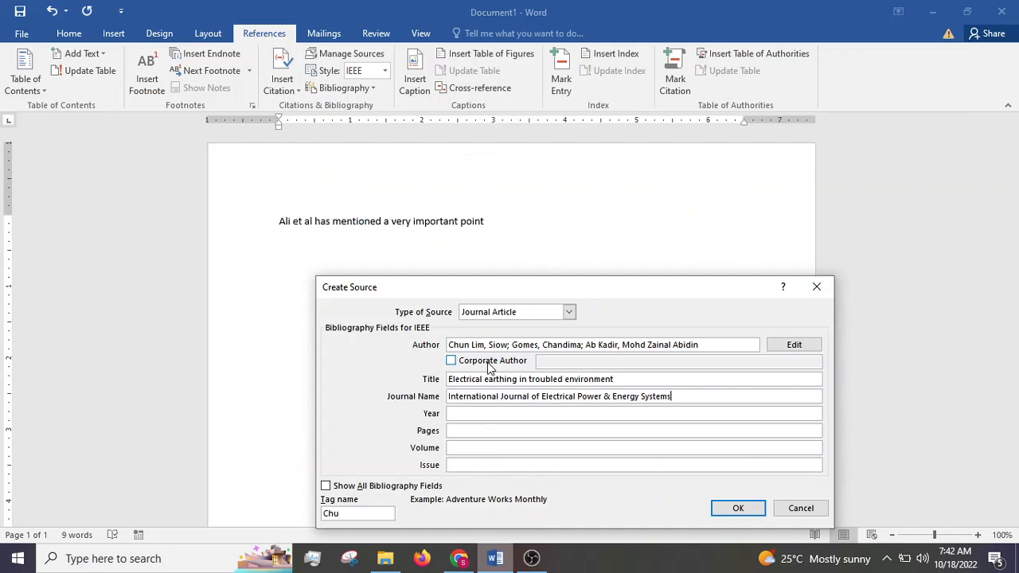
Step: Look up the publication year on the article page in Chrome and enter 2013 as the source's year in Word
{"action": "left_click", "coordinate": [460, 414]}
{"action": "left_click", "coordinate": [460, 558]}
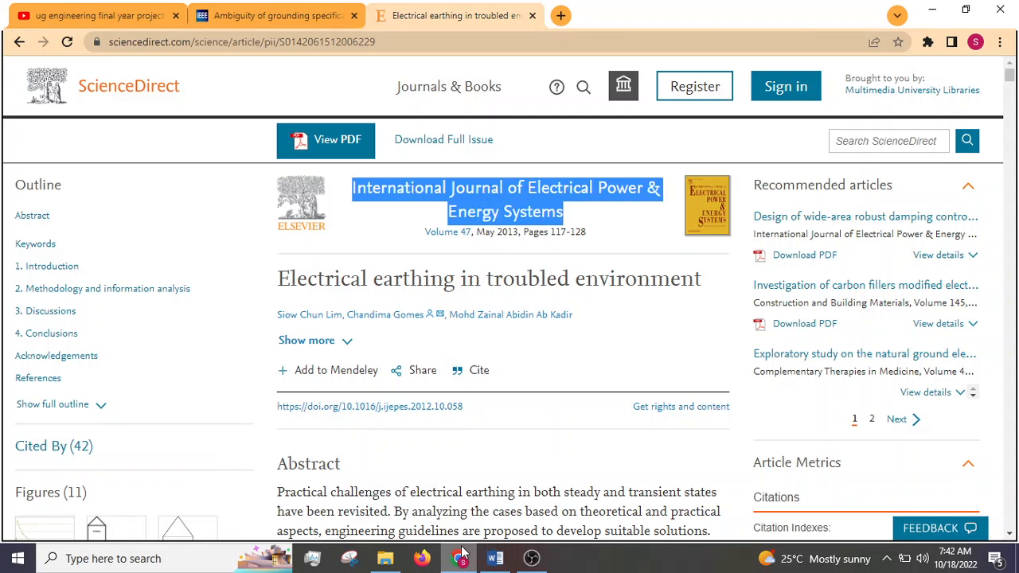
{"action": "double_click", "coordinate": [506, 232]}
{"action": "left_click", "coordinate": [490, 555]}
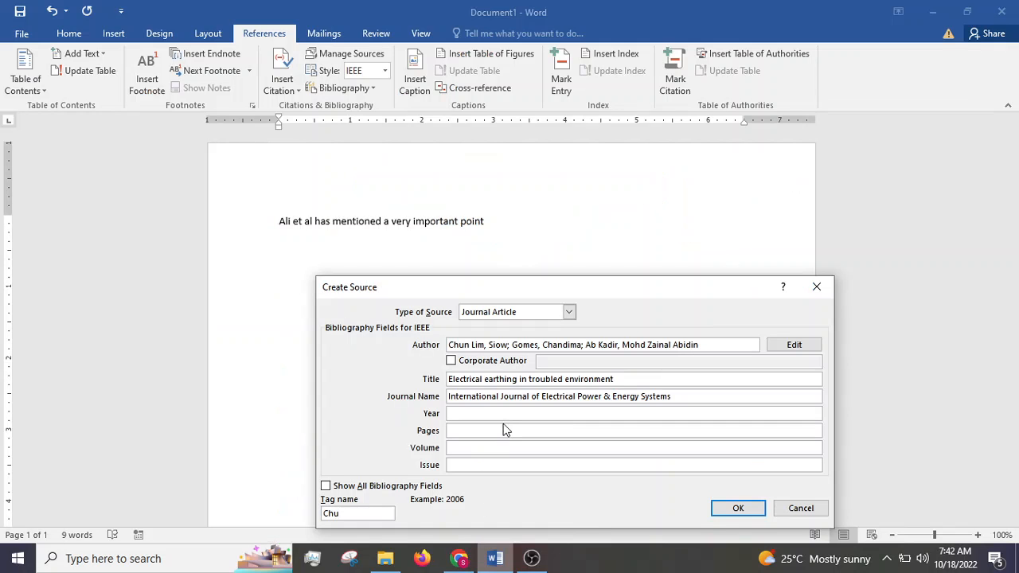
{"action": "type", "text": "2013"}
{"action": "key", "text": "Tab"}
Step: Check the article page in Chrome and enter pages 117-128 and volume 47 for the source in Word
{"action": "left_click", "coordinate": [468, 563]}
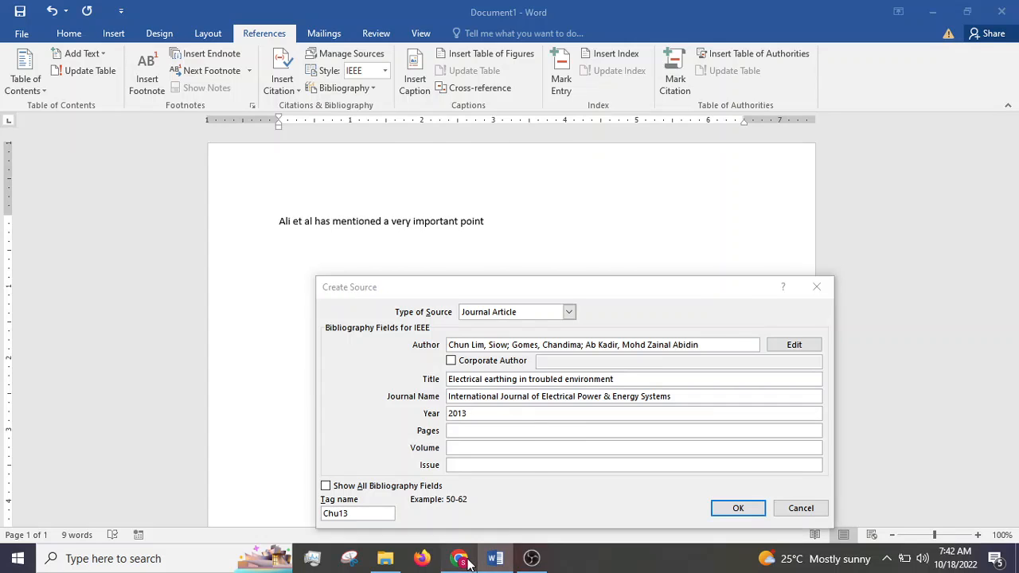
{"action": "left_click", "coordinate": [468, 563]}
{"action": "type", "text": "117-128"}
{"action": "key", "text": "Tab"}
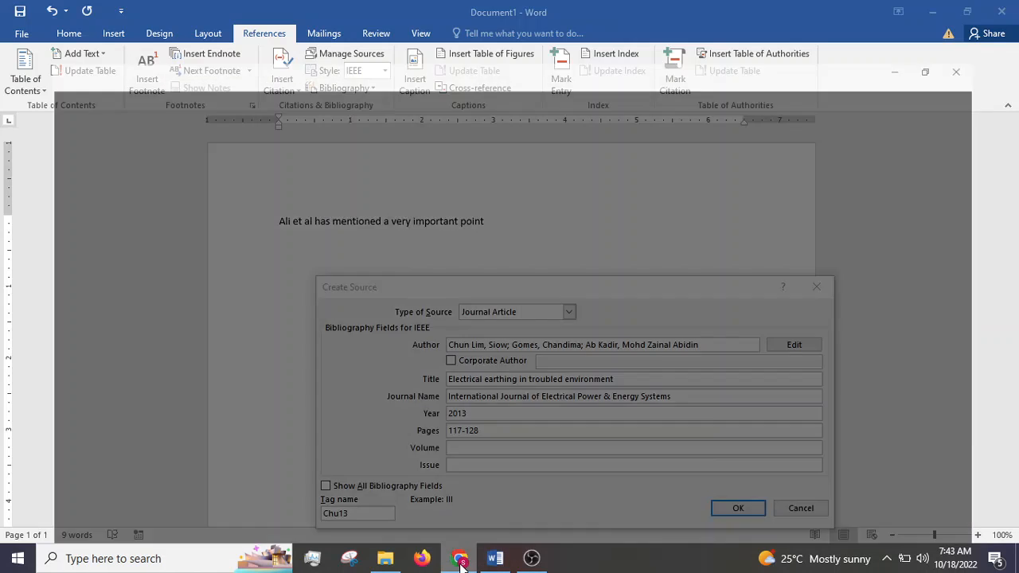
{"action": "left_click", "coordinate": [460, 560]}
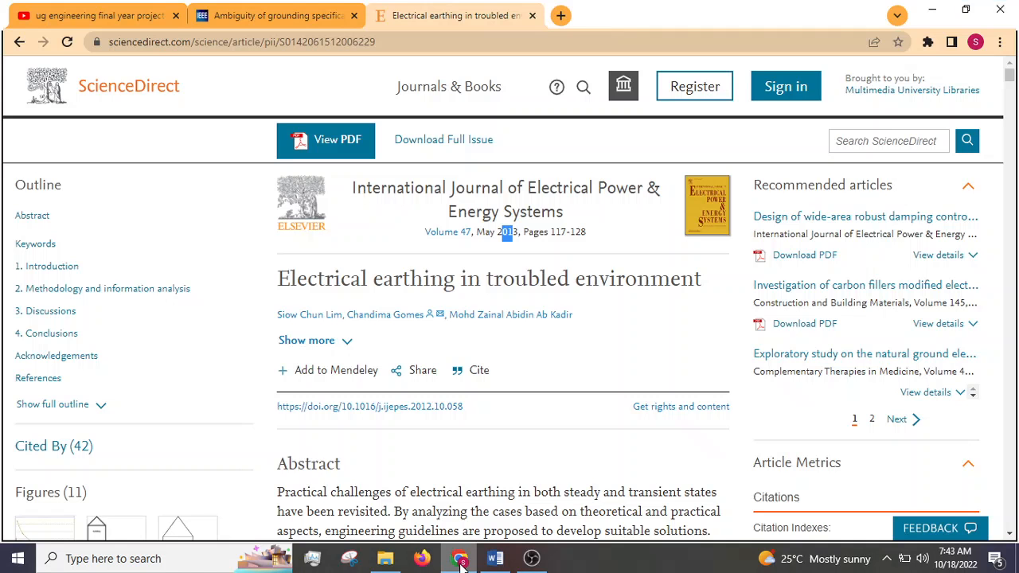
{"action": "left_click", "coordinate": [462, 564]}
{"action": "type", "text": "47"}
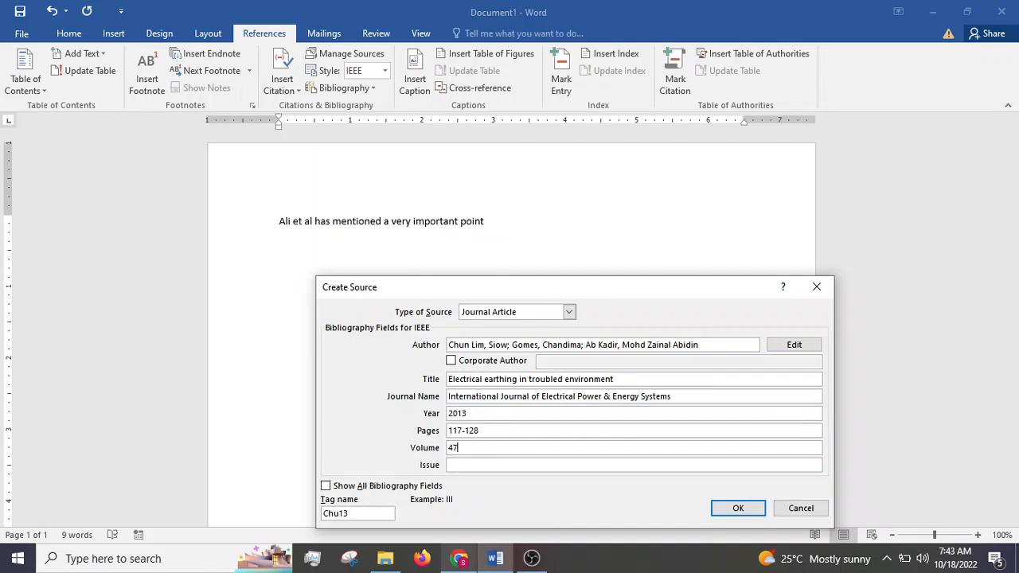
{"action": "key", "text": "Tab"}
Step: Check the article page in Chrome for an issue number, save the source in Word with Issue blank, and end the cited sentence with a period
{"action": "left_click", "coordinate": [469, 559]}
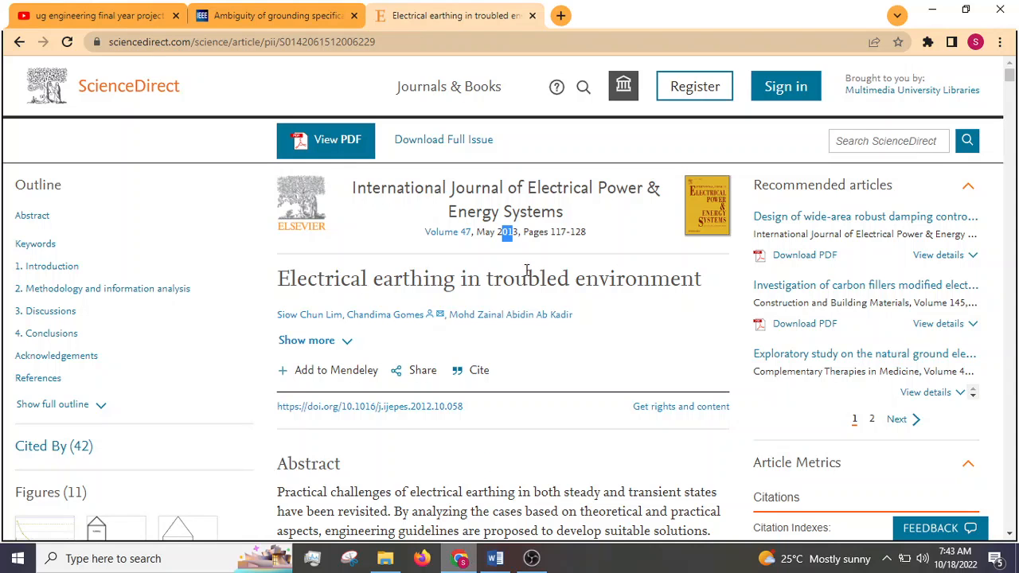
{"action": "left_click", "coordinate": [460, 558]}
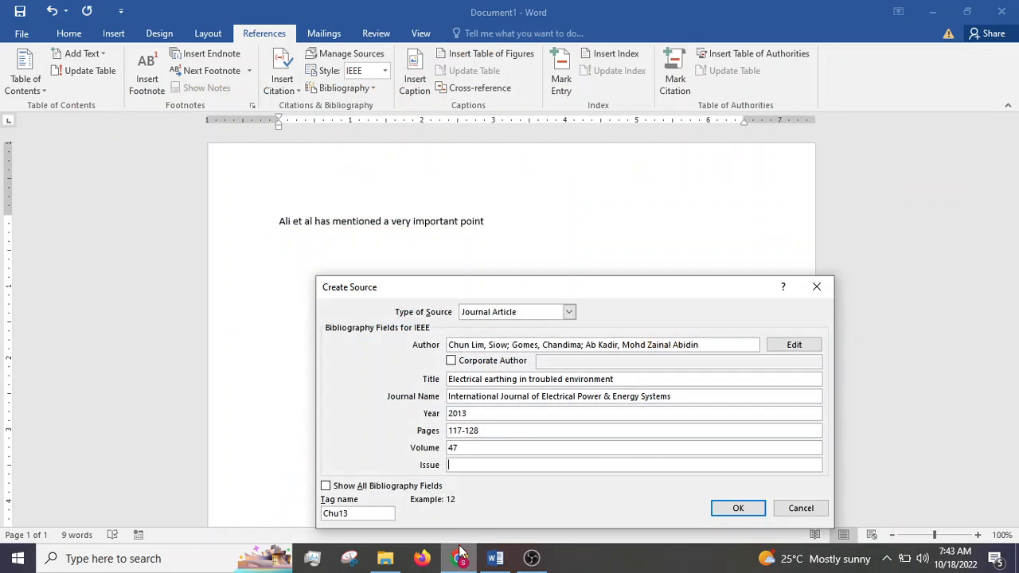
{"action": "left_click", "coordinate": [748, 509]}
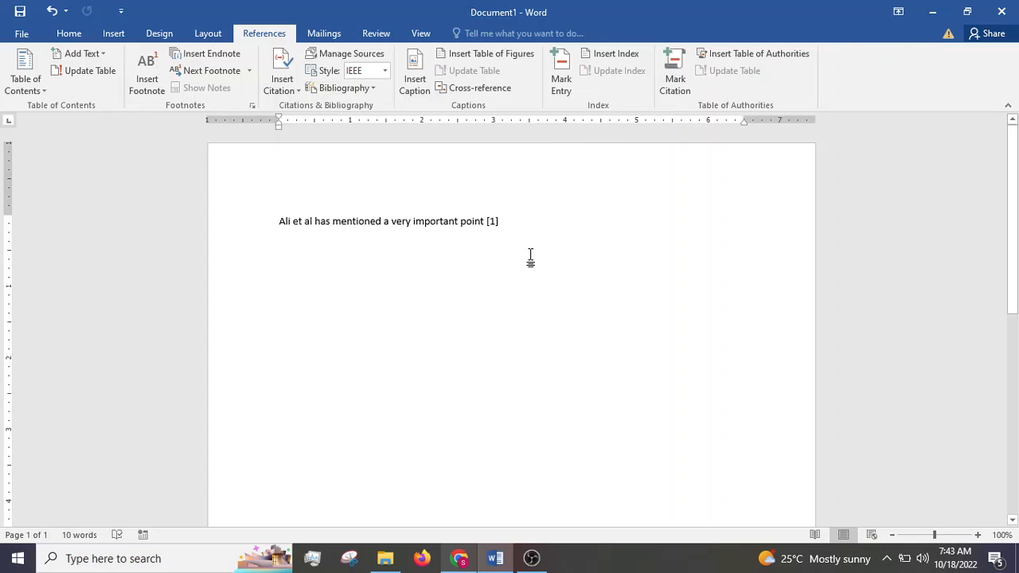
{"action": "type", "text": "."}
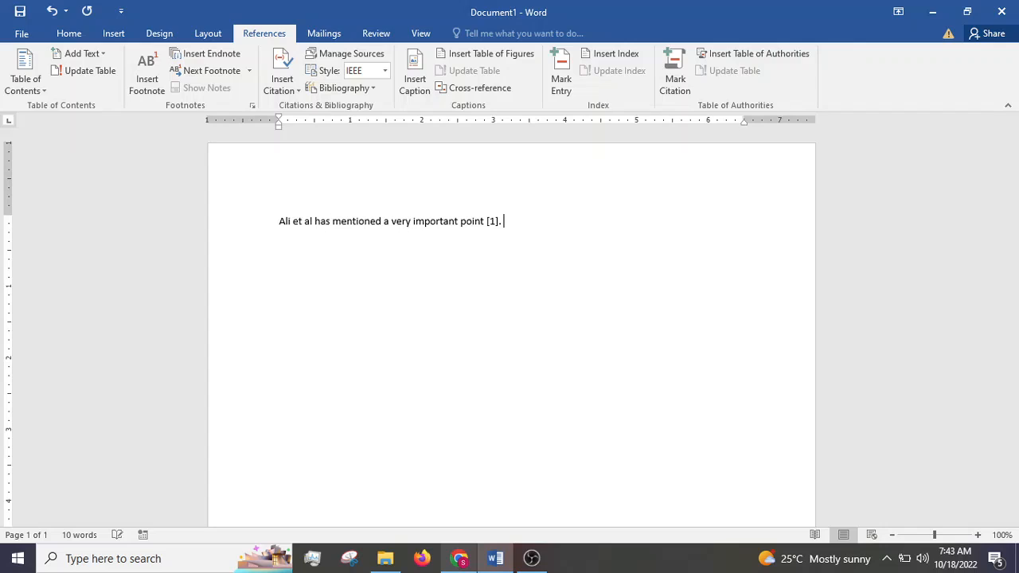
{"action": "type", "text": " Ah Chong mentioned somethin"}
Step: Add a second sentence after the first citation, consisting of a person's name followed by "mentioned something else"
{"action": "key", "text": "BackSpace"}
{"action": "type", "text": "ing else"}
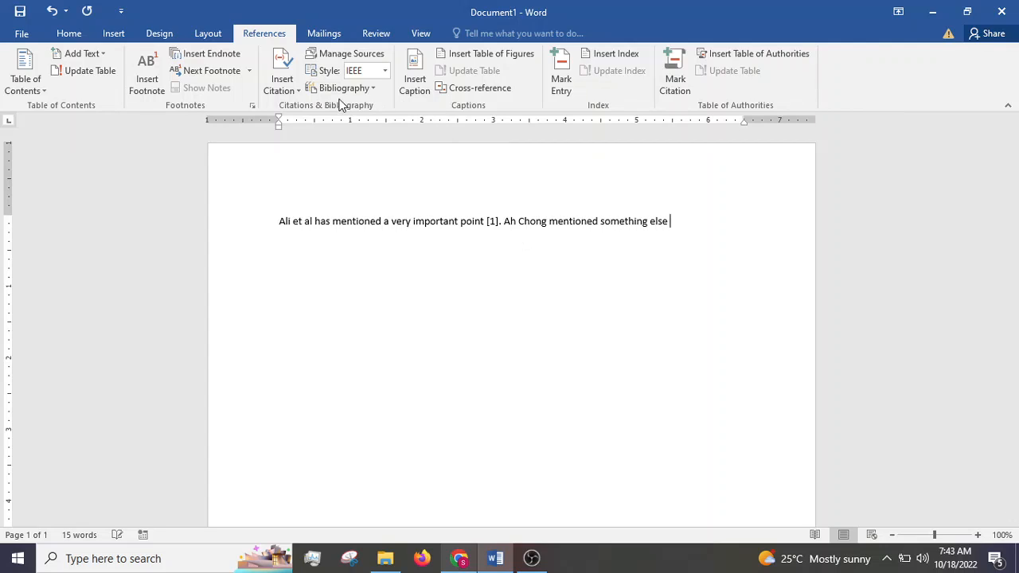
Step: Start a new citation source at the end of the second sentence and set its type to Conference Proceedings
{"action": "left_click", "coordinate": [290, 63]}
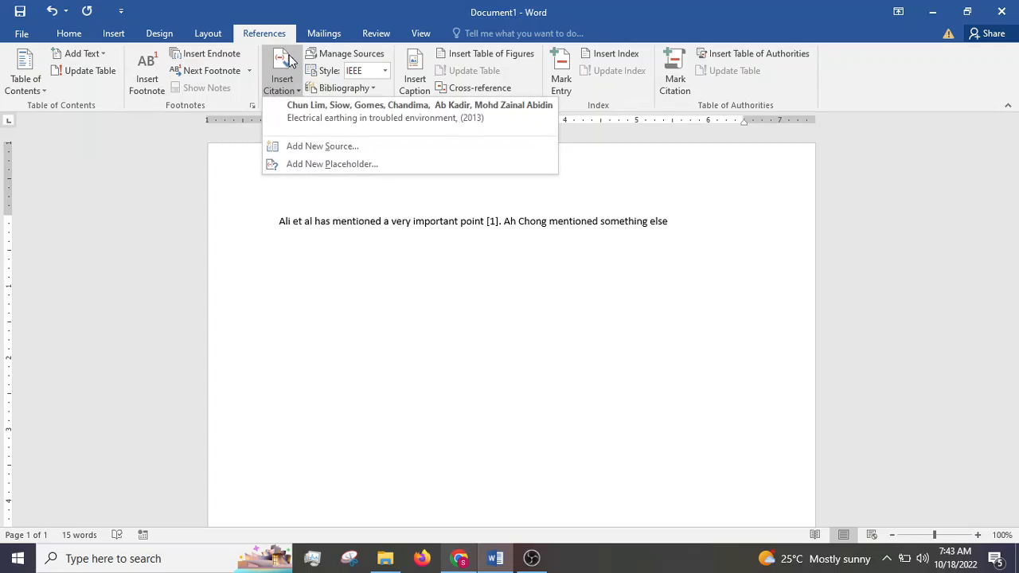
{"action": "left_click", "coordinate": [322, 148]}
{"action": "left_click", "coordinate": [492, 314]}
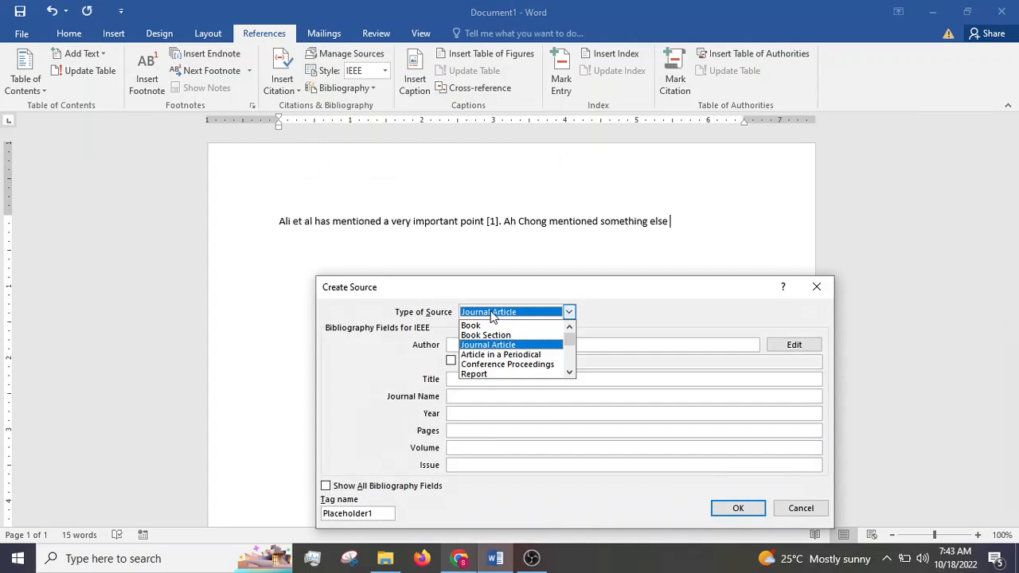
{"action": "left_click", "coordinate": [500, 364]}
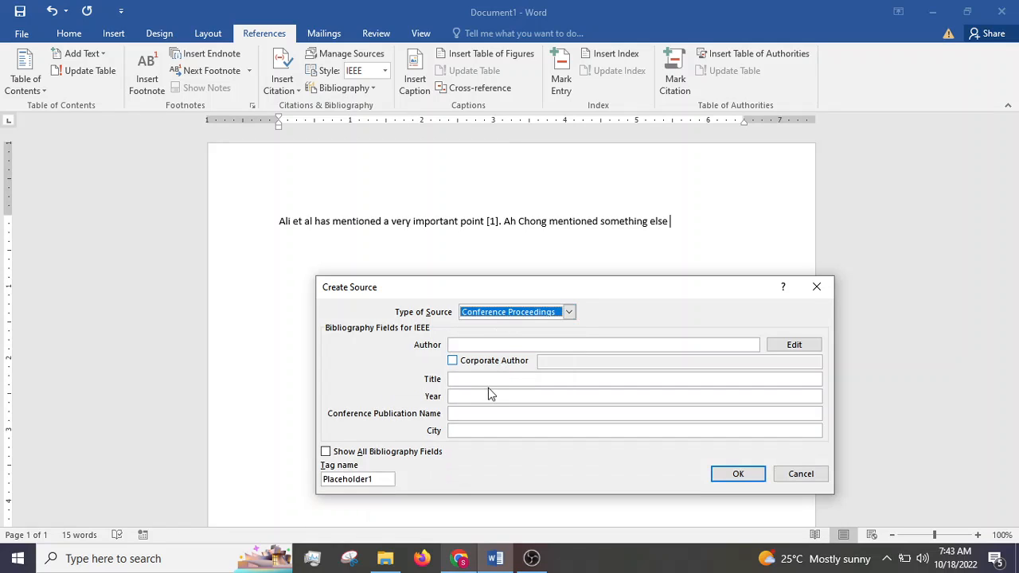
Step: Copy the four author names from the IEEE Xplore paper "Ambiguity of grounding specifications: IEC 62305 revisited" in Chrome into the source's Author field in Word
{"action": "left_click", "coordinate": [488, 347]}
{"action": "left_click", "coordinate": [459, 558]}
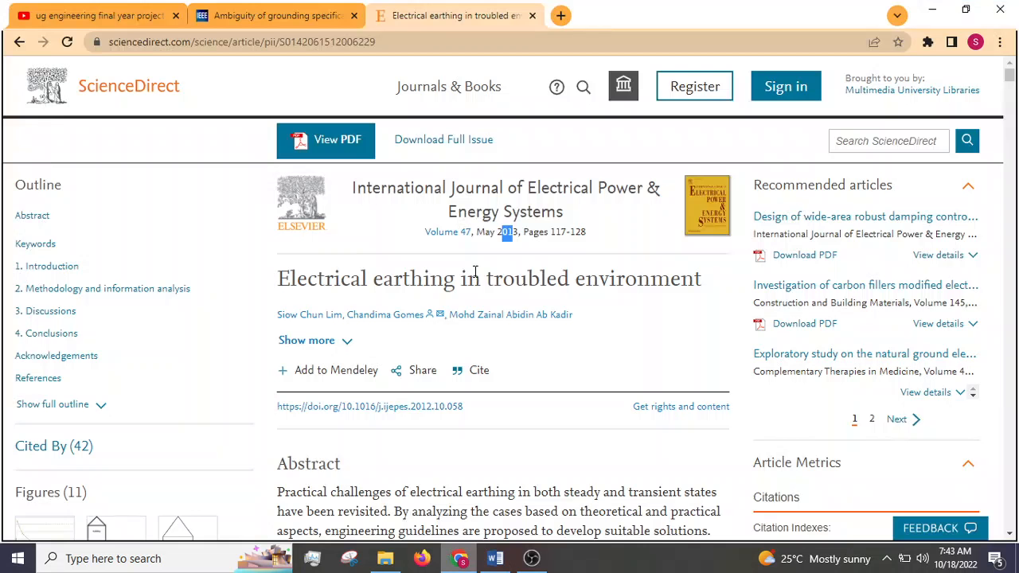
{"action": "left_click", "coordinate": [313, 19]}
{"action": "scroll", "coordinate": [354, 334], "scroll_direction": "up", "scroll_amount": 15}
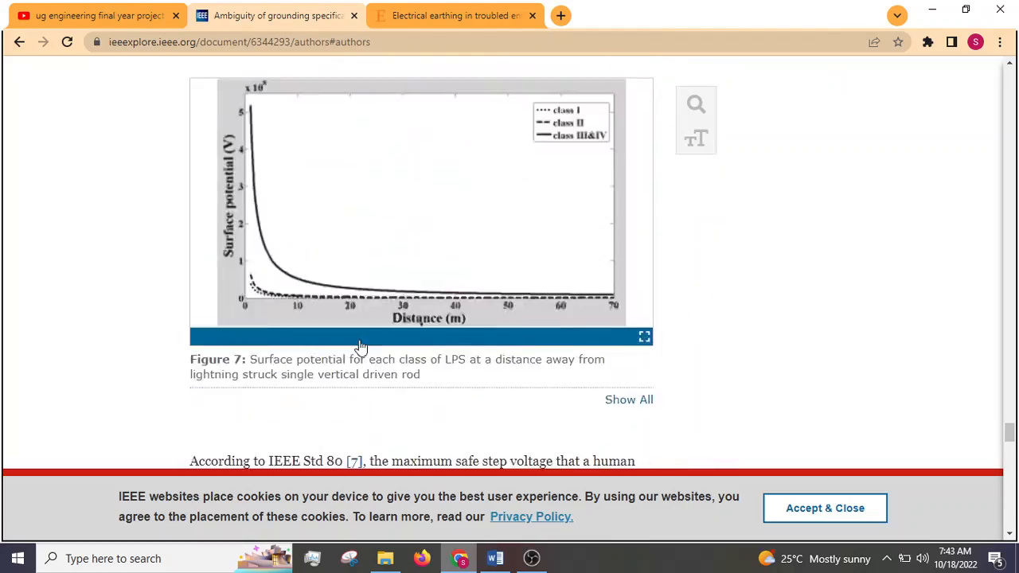
{"action": "left_click_drag", "start_coordinate": [1009, 400], "coordinate": [1000, 70]}
{"action": "scroll", "coordinate": [451, 328], "scroll_direction": "down", "scroll_amount": 2}
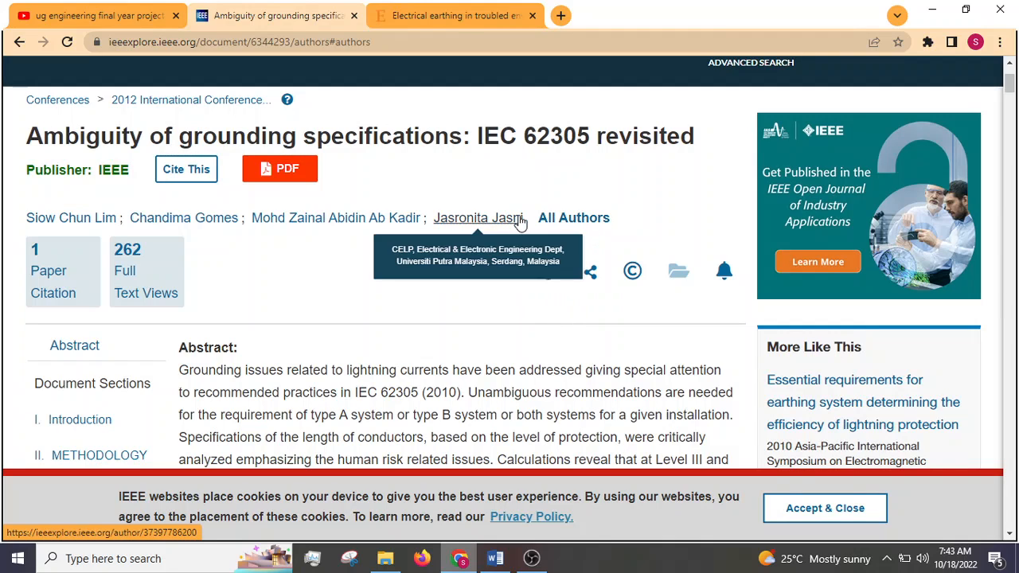
{"action": "left_click", "coordinate": [555, 221]}
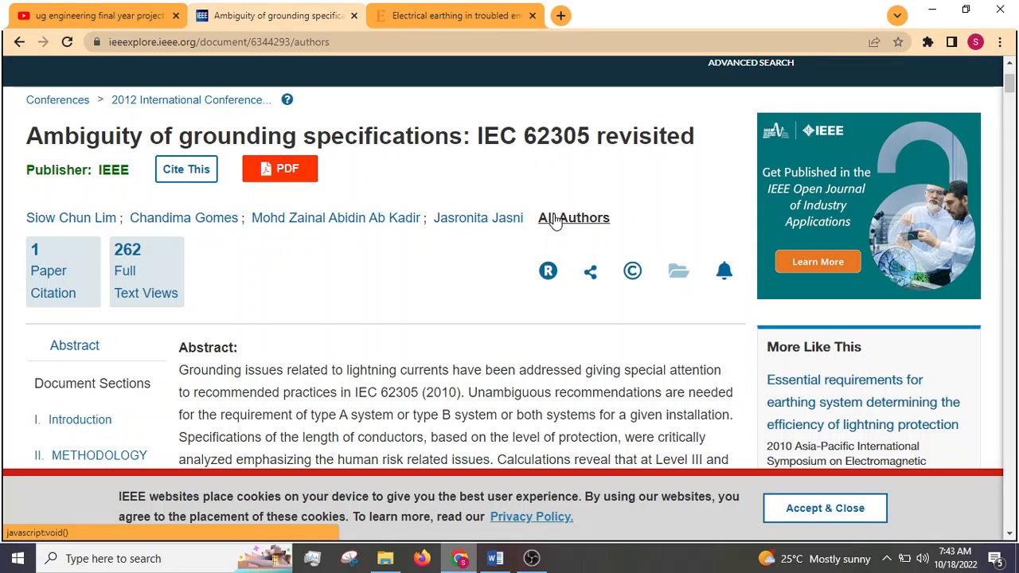
{"action": "left_click_drag", "start_coordinate": [530, 221], "coordinate": [4, 223]}
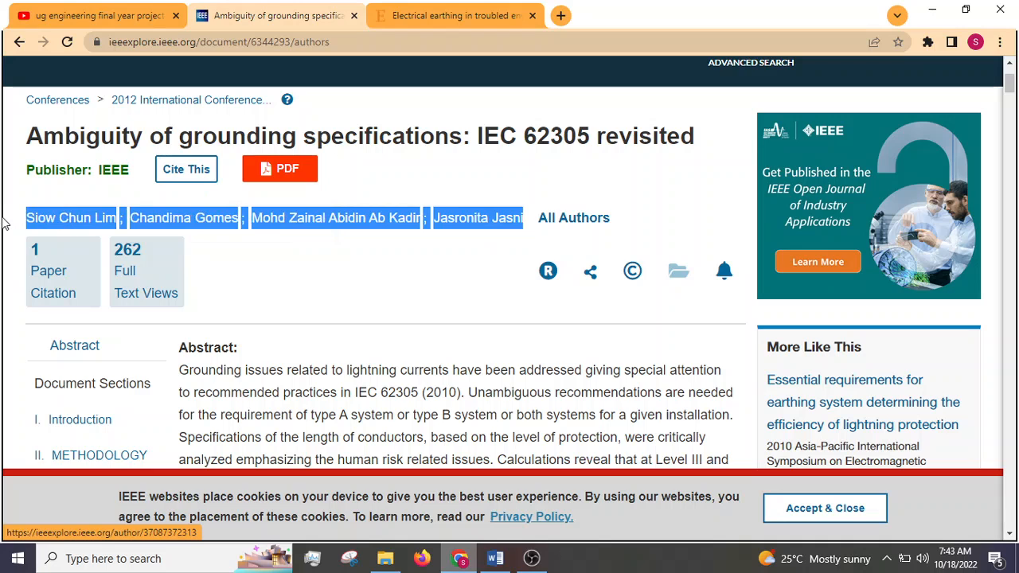
{"action": "left_click", "coordinate": [495, 558]}
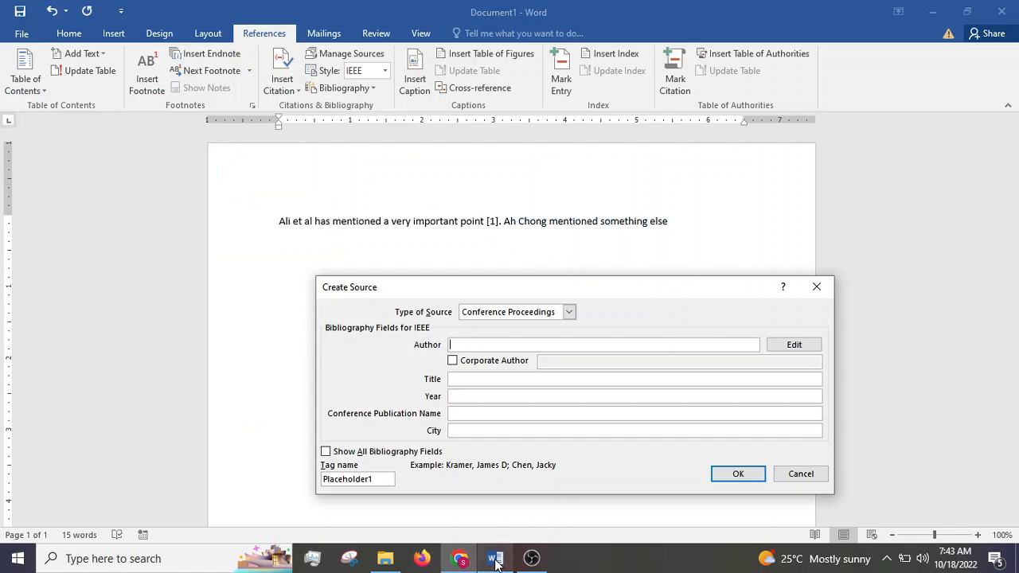
{"action": "key", "text": "ctrl+v"}
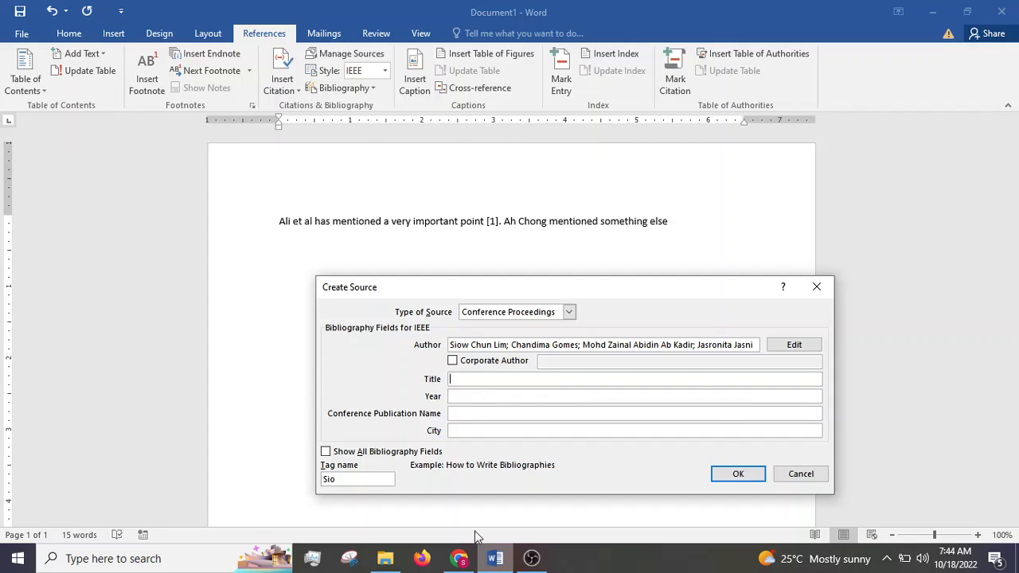
Step: Copy the paper title "Ambiguity of grounding specifications: IEC 62305 revisited" from Chrome into the source's Title field in Word
{"action": "left_click", "coordinate": [461, 557]}
{"action": "scroll", "coordinate": [467, 364], "scroll_direction": "down", "scroll_amount": 3}
{"action": "scroll", "coordinate": [467, 364], "scroll_direction": "up", "scroll_amount": 3}
{"action": "triple_click", "coordinate": [270, 141]}
{"action": "key", "text": "ctrl+c"}
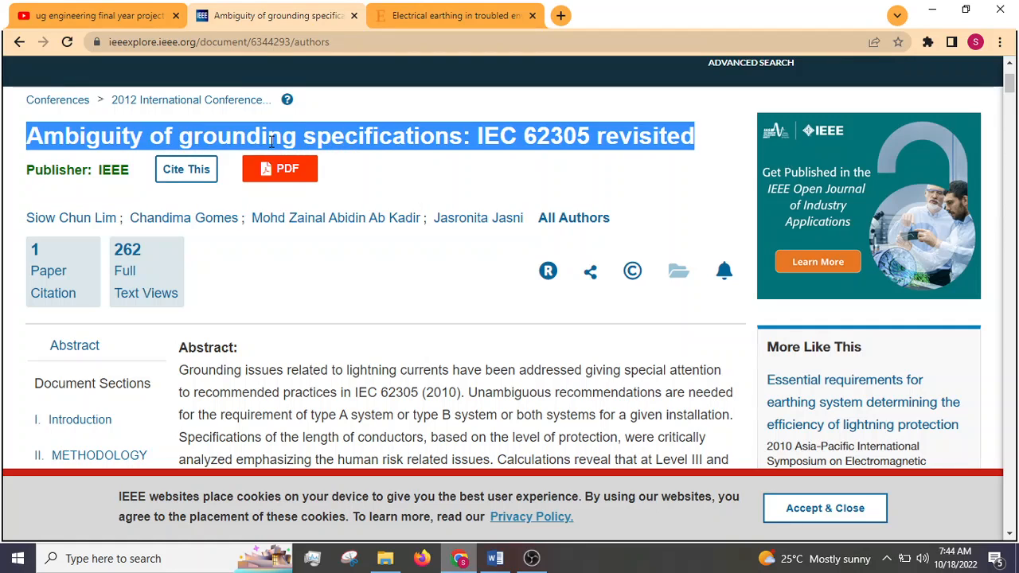
{"action": "left_click", "coordinate": [495, 558]}
{"action": "left_click", "coordinate": [470, 378]}
{"action": "key", "text": "ctrl+v"}
Step: Look up the conference date on the paper's page in Chrome and enter 2012 as the source's year in Word
{"action": "left_click", "coordinate": [468, 395]}
{"action": "left_click", "coordinate": [459, 558]}
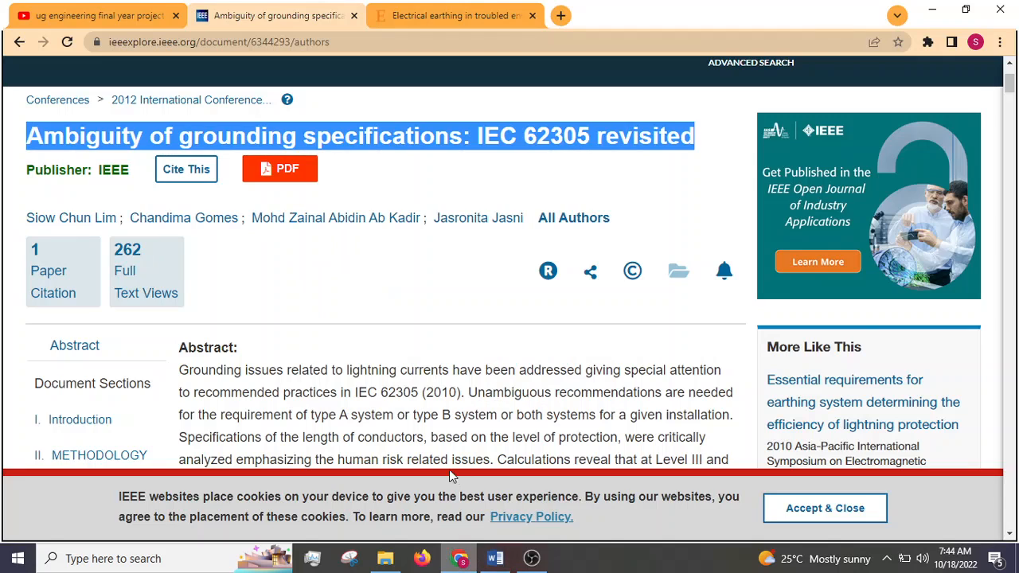
{"action": "scroll", "coordinate": [432, 432], "scroll_direction": "down", "scroll_amount": 5}
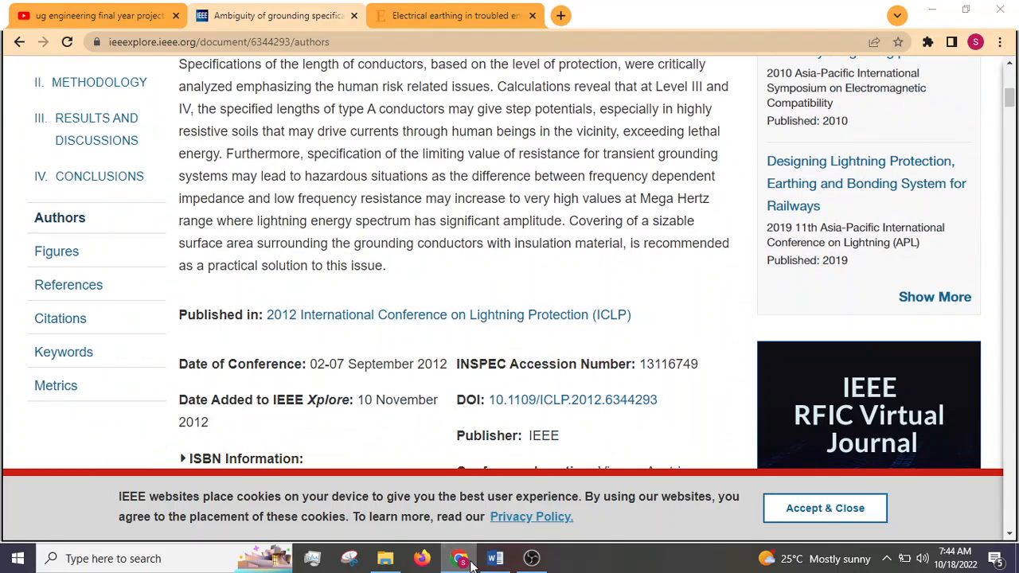
{"action": "left_click", "coordinate": [470, 551]}
{"action": "type", "text": "2012"}
{"action": "key", "text": "Tab"}
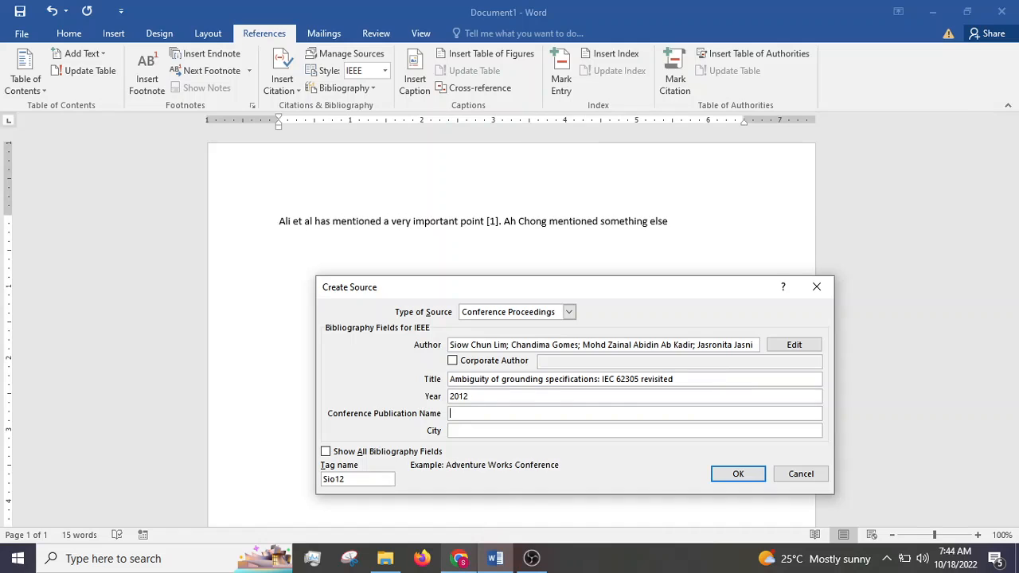
Step: Copy "International Conference on Lightning Protection (ICLP)" from the paper's page in Chrome into Word's Conference Publication Name field, without a leading space
{"action": "left_click", "coordinate": [459, 558]}
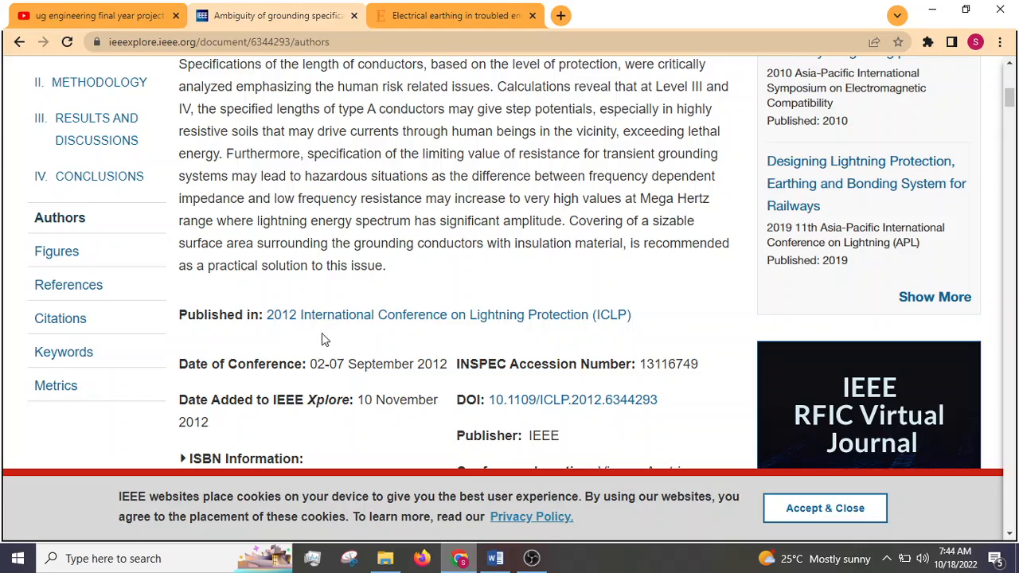
{"action": "scroll", "coordinate": [319, 342], "scroll_direction": "up", "scroll_amount": 10}
{"action": "scroll", "coordinate": [318, 342], "scroll_direction": "down", "scroll_amount": 5}
{"action": "scroll", "coordinate": [318, 342], "scroll_direction": "down", "scroll_amount": 4}
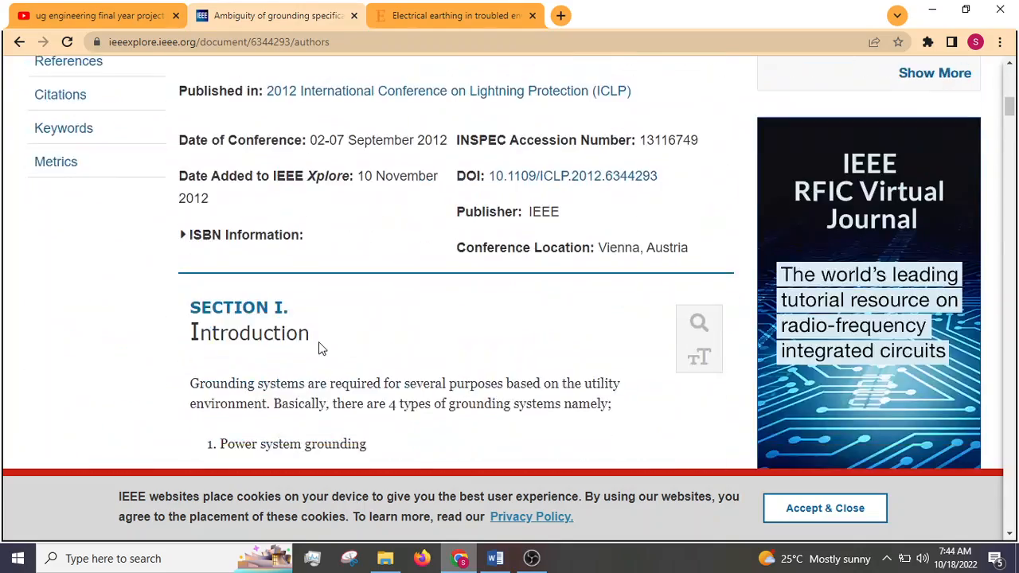
{"action": "scroll", "coordinate": [321, 345], "scroll_direction": "up", "scroll_amount": 2}
{"action": "left_click_drag", "start_coordinate": [654, 253], "coordinate": [296, 256]}
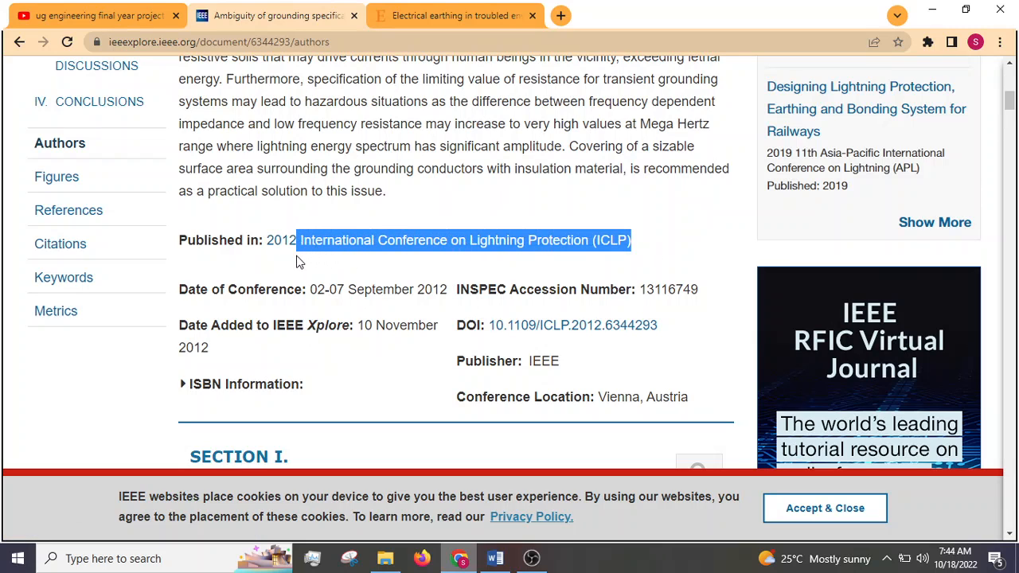
{"action": "key", "text": "ctrl+c"}
{"action": "left_click", "coordinate": [494, 558]}
{"action": "key", "text": "ctrl+v"}
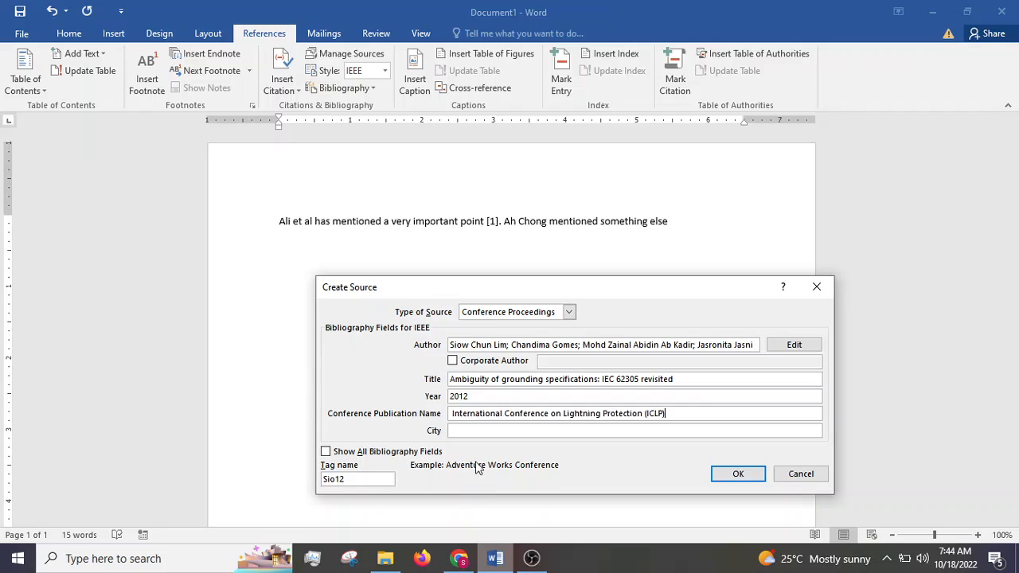
{"action": "left_click", "coordinate": [454, 413]}
{"action": "key", "text": "BackSpace"}
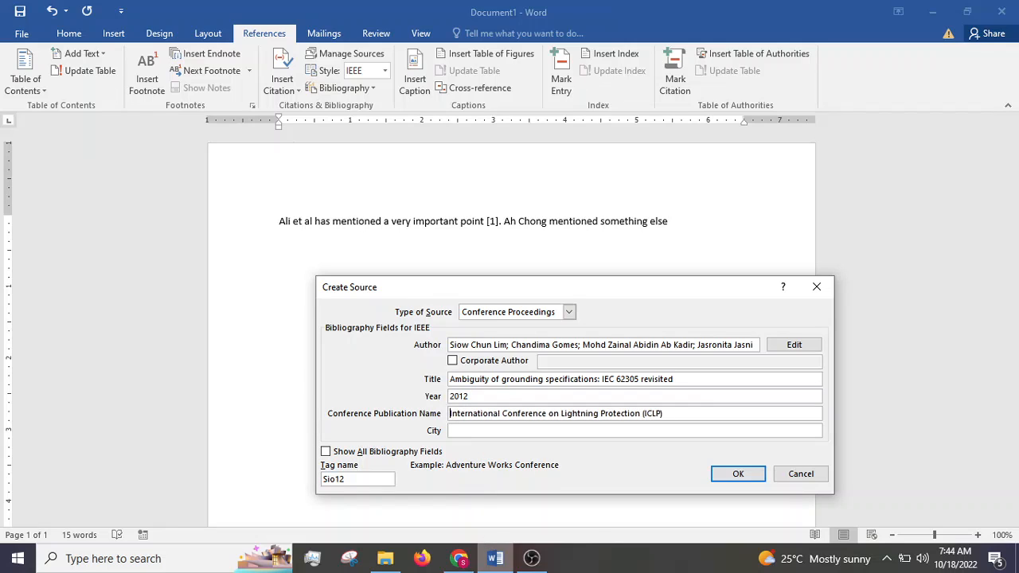
Step: Enter Vienna as the source's city, save the source to insert its citation, and end the second sentence with a period
{"action": "left_click", "coordinate": [481, 430]}
{"action": "type", "text": "Vienna"}
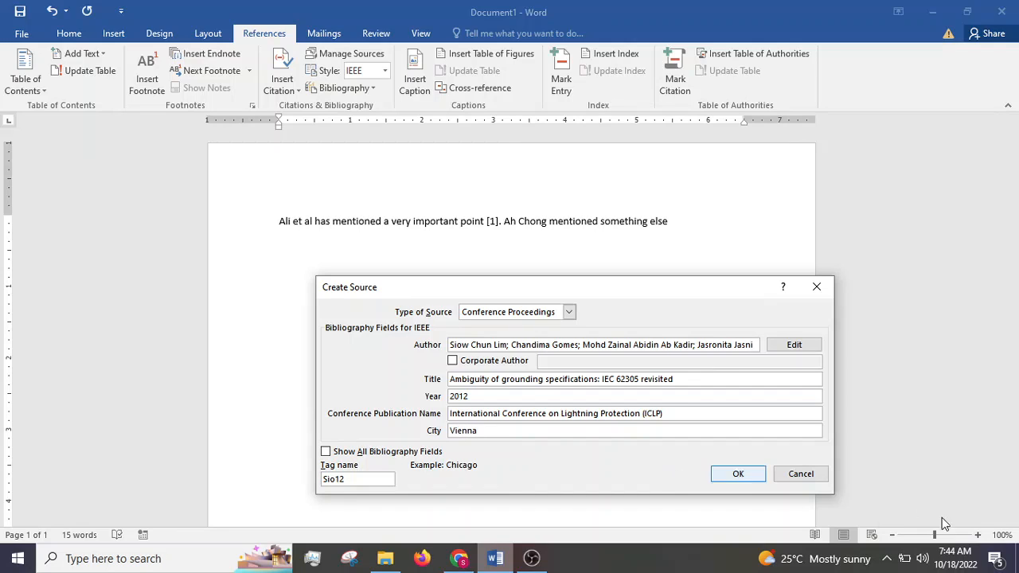
{"action": "left_click", "coordinate": [745, 478]}
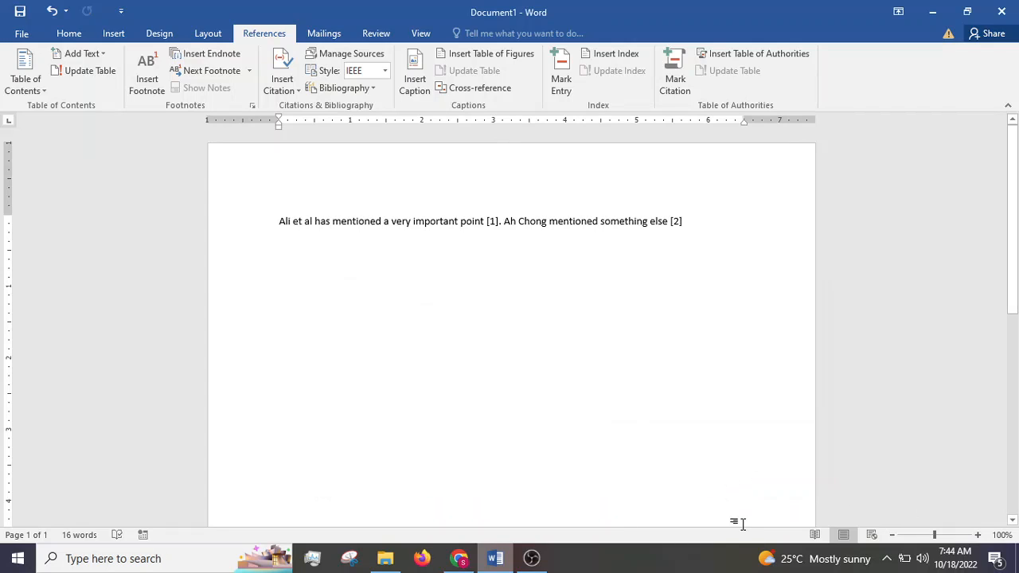
{"action": "type", "text": "."}
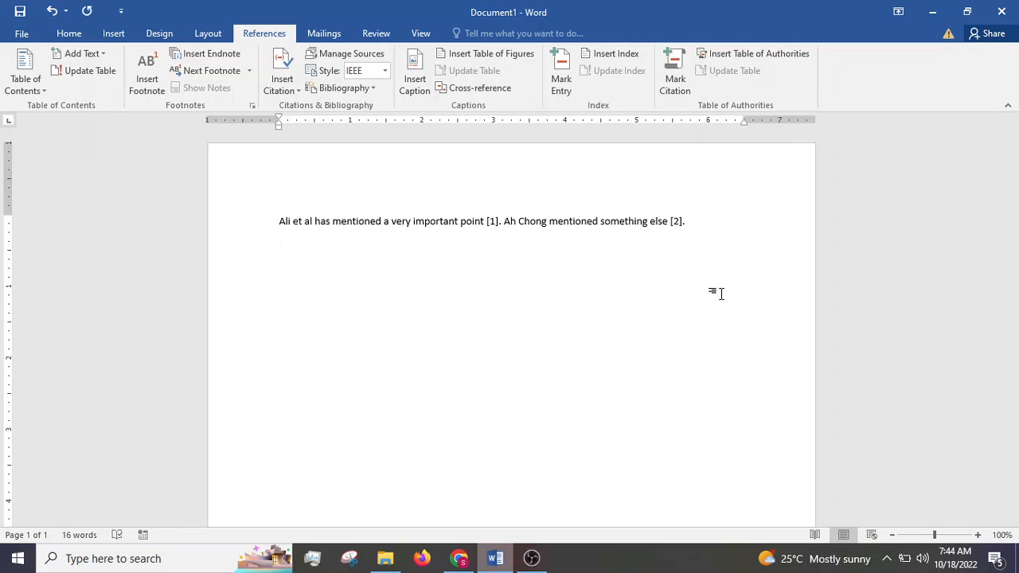
Step: Begin a new paragraph below the cited sentences with a person's name followed by "said"
{"action": "type", "text": "Muthu "}
{"action": "type", "text": "ci"}
{"action": "type", "text": "te"}
{"action": "key", "text": "BackSpace"}
{"action": "key", "text": "BackSpace"}
{"action": "key", "text": "BackSpace"}
{"action": "key", "text": "BackSpace"}
{"action": "type", "text": "said"}
Step: Cite the existing source "Electrical earthing in troubled environment" after "said" and end the sentence with a period
{"action": "left_click", "coordinate": [281, 84]}
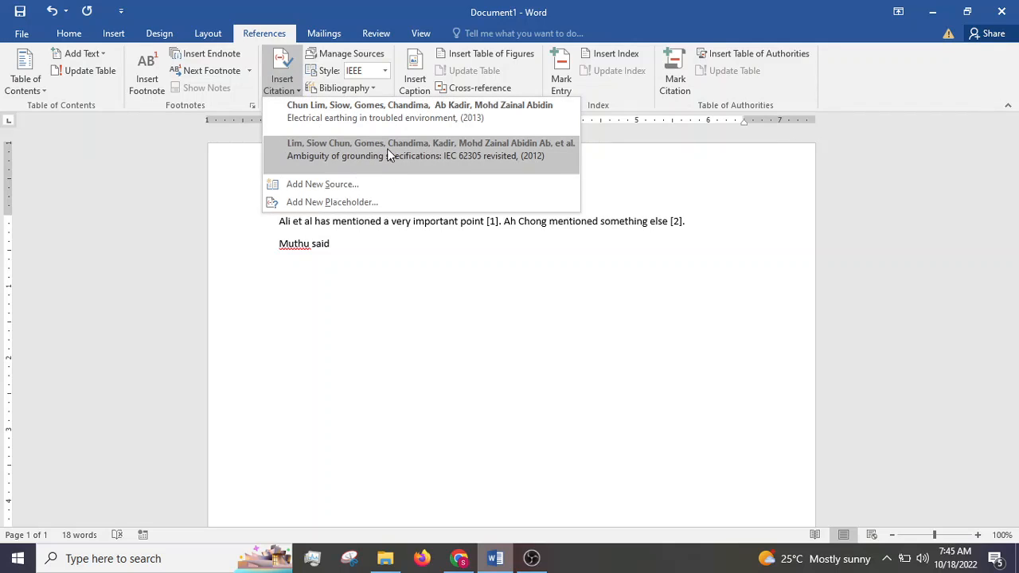
{"action": "left_click", "coordinate": [391, 120]}
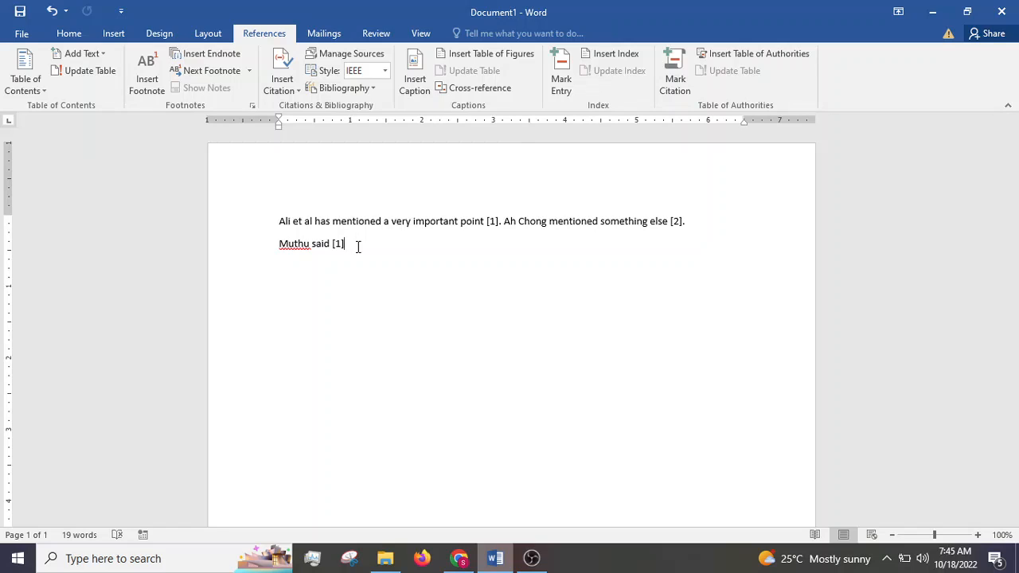
{"action": "type", "text": "."}
Step: Add the line "Priority list:" in a new paragraph and start a numbered list below it with "Journal"
{"action": "key", "text": "Return"}
{"action": "type", "text": "Priority list:"}
{"action": "key", "text": "Return"}
{"action": "type", "text": "1. "}
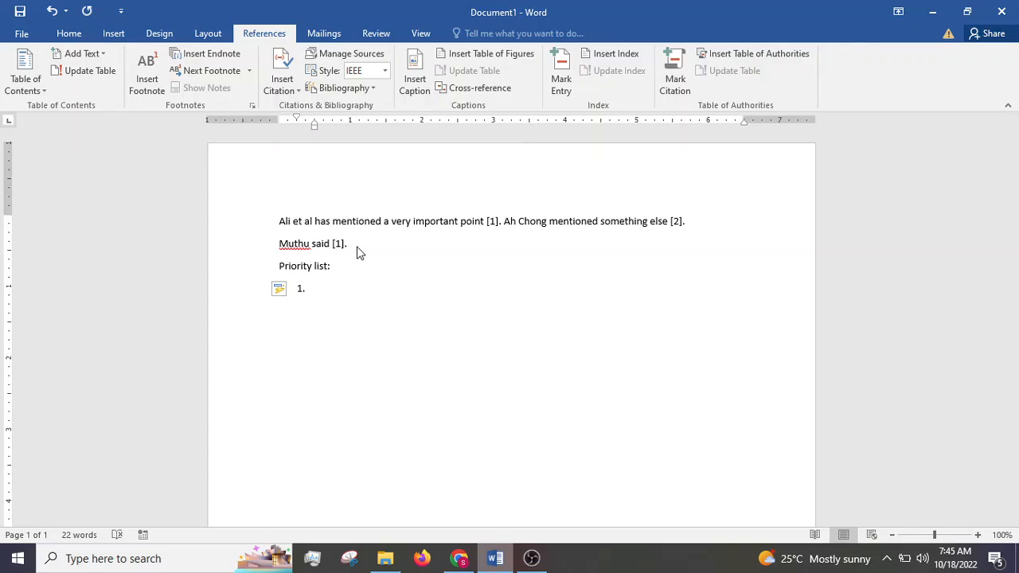
{"action": "type", "text": "journal"}
Step: Add "Conference papers" as the second item of the numbered priority list
{"action": "key", "text": "Return"}
{"action": "type", "text": "confe"}
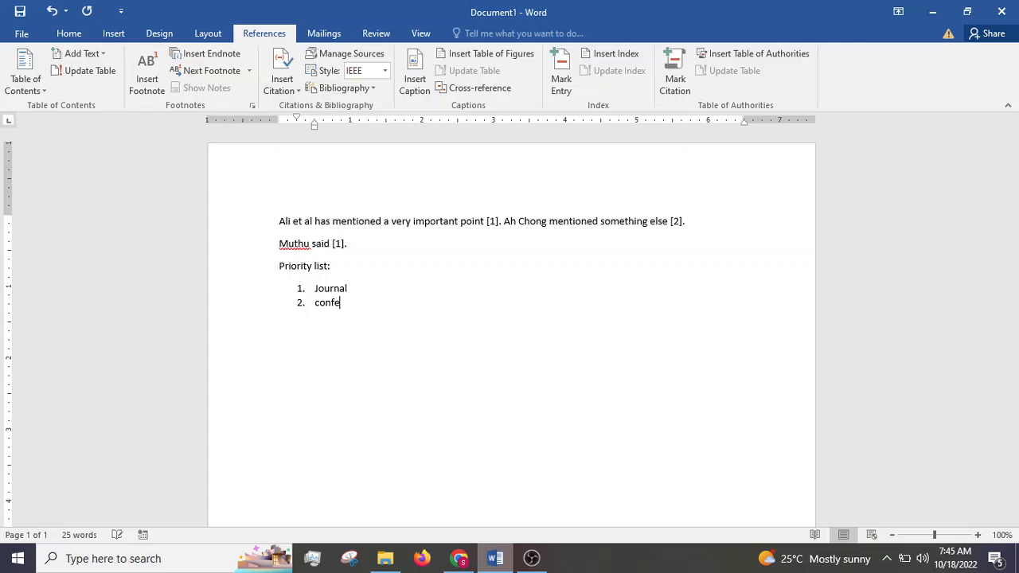
{"action": "type", "text": "rence papers"}
Step: Add "Technical publications/standards" as the third item of the numbered priority list
{"action": "key", "text": "Return"}
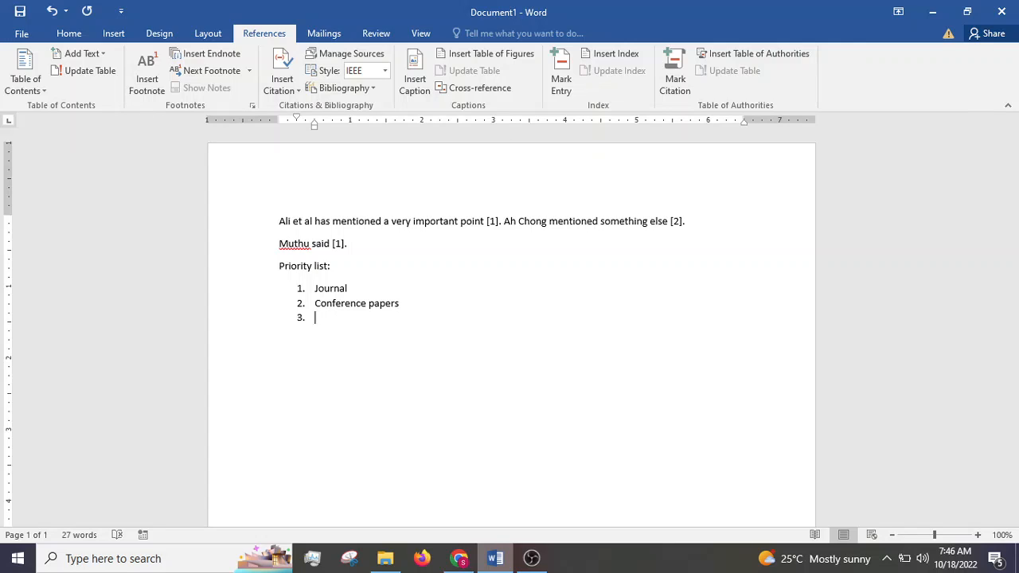
{"action": "type", "text": "technical publications/standards"}
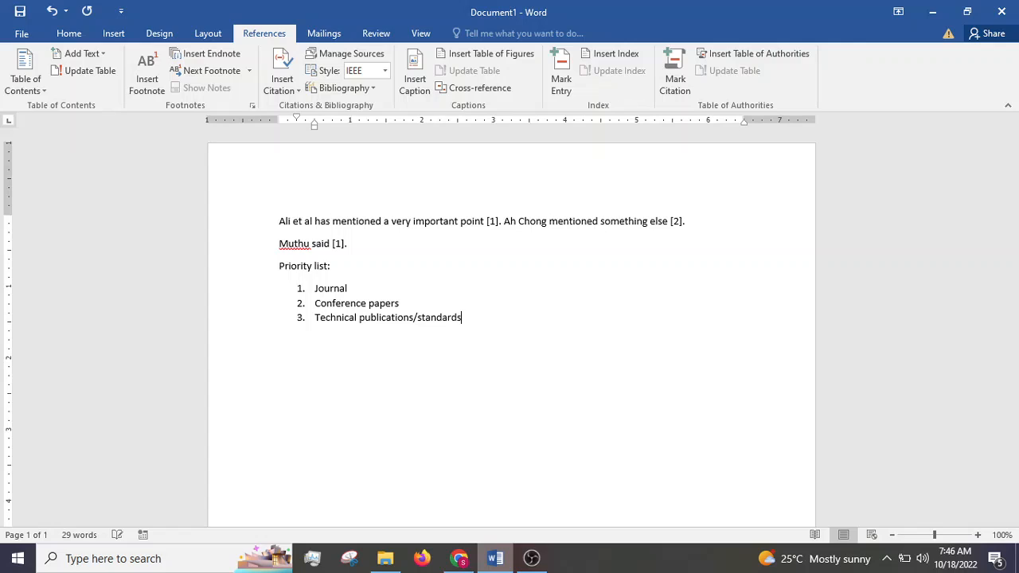
Step: Add "Books/e-books" as the fourth item of the numbered priority list
{"action": "key", "text": "Return"}
{"action": "type", "text": "books/e"}
{"action": "type", "text": "-books"}
Step: Add "Websites" as the fifth item of the numbered priority list
{"action": "key", "text": "Return"}
{"action": "type", "text": "webs"}
{"action": "key", "text": "BackSpace"}
{"action": "key", "text": "BackSpace"}
{"action": "type", "text": "s"}
{"action": "key", "text": "BackSpace"}
{"action": "type", "text": "bsites"}
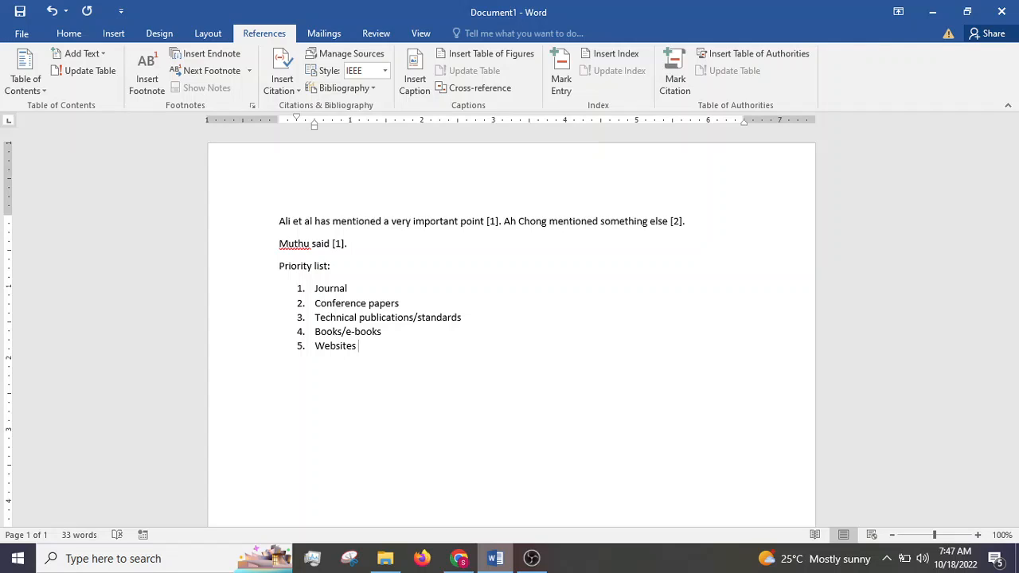
Step: End the numbered list after "Websites" and insert the built-in "References" bibliography below it
{"action": "key", "text": "Return"}
{"action": "key", "text": "Return"}
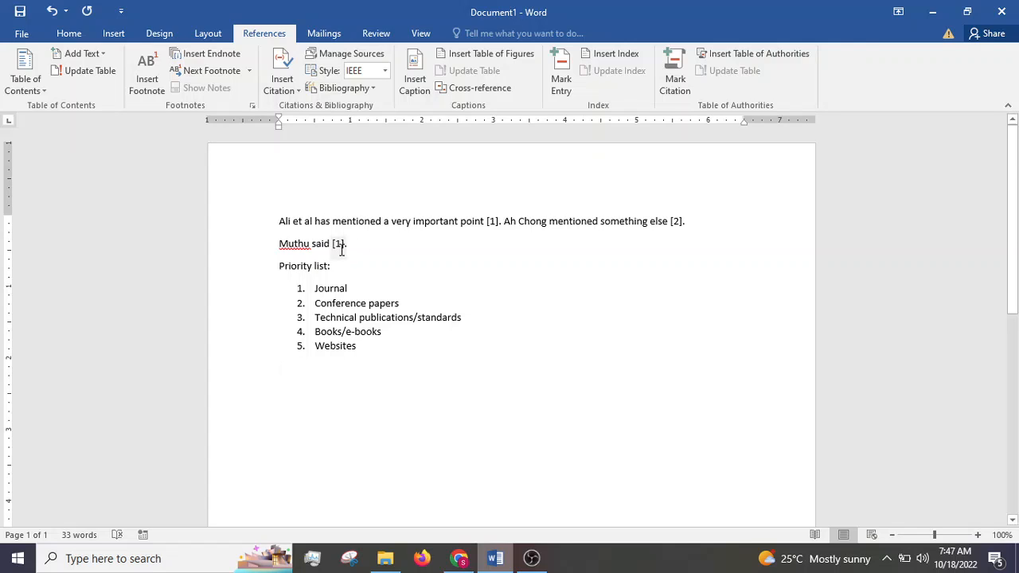
{"action": "left_click", "coordinate": [370, 89]}
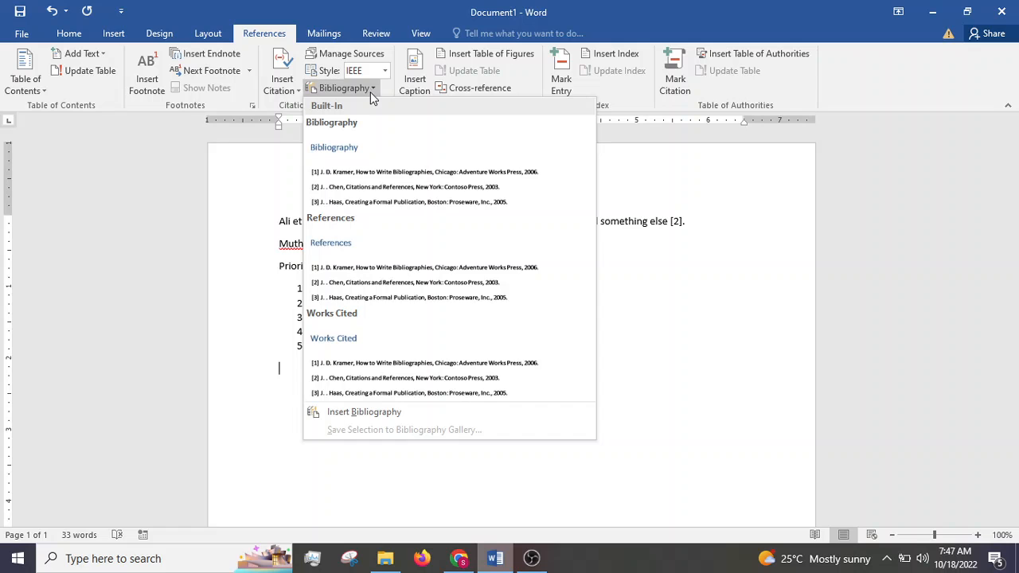
{"action": "left_click", "coordinate": [354, 229]}
Step: Set the font color of the "References" heading to Automatic and deselect it
{"action": "scroll", "coordinate": [404, 281], "scroll_direction": "up", "scroll_amount": 5}
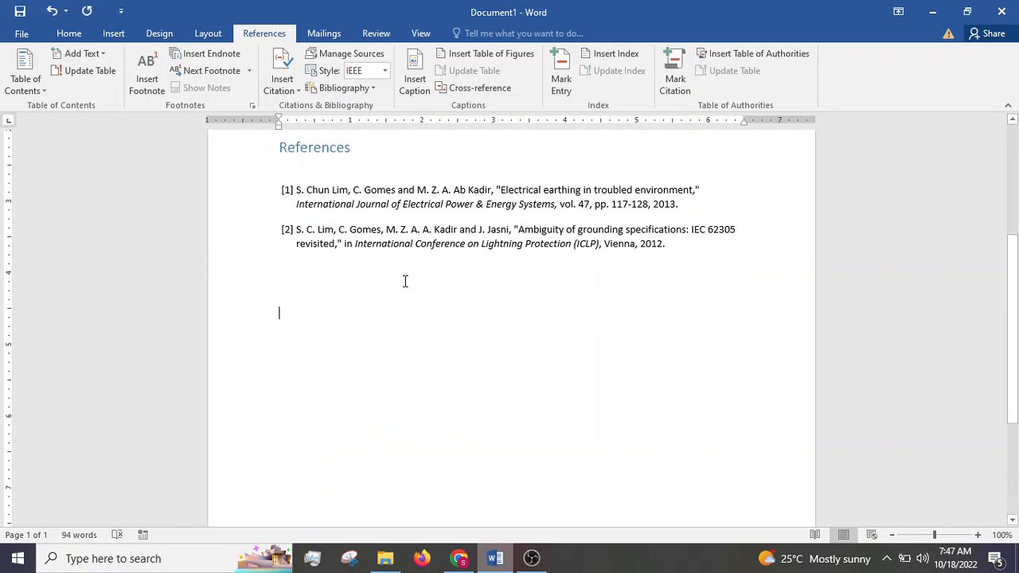
{"action": "left_click_drag", "start_coordinate": [353, 288], "coordinate": [277, 290]}
{"action": "left_click", "coordinate": [78, 37]}
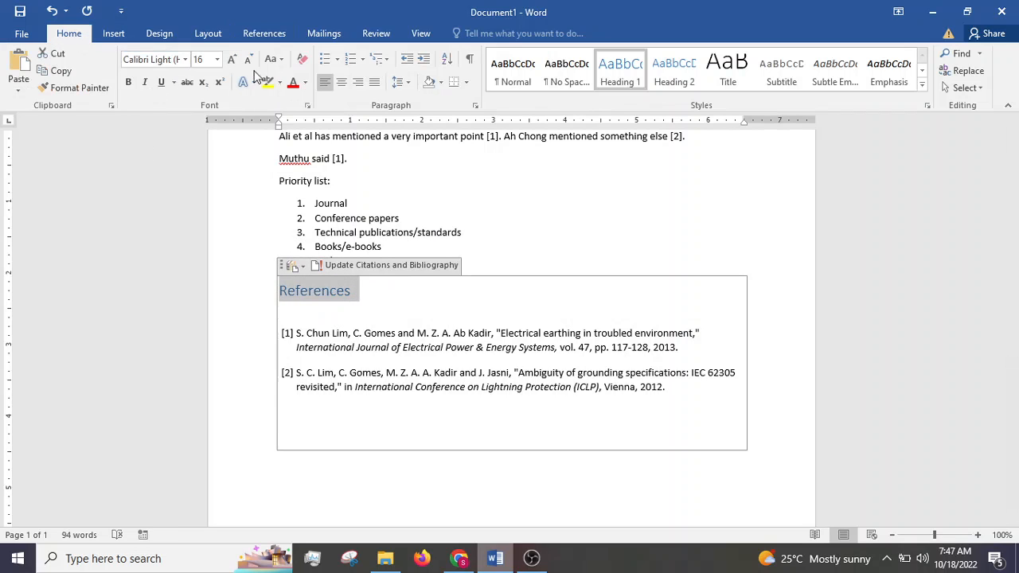
{"action": "left_click", "coordinate": [305, 85]}
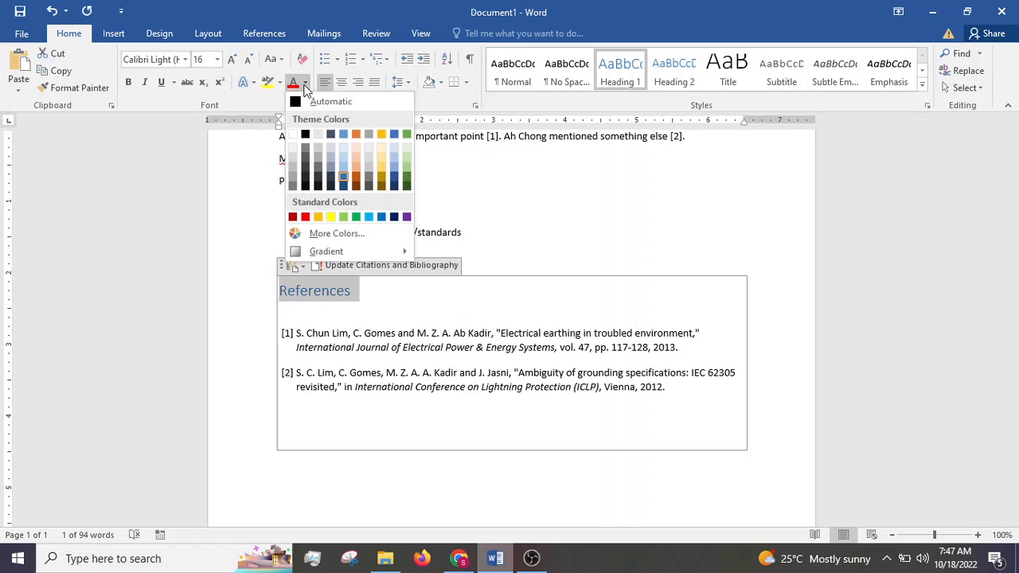
{"action": "left_click", "coordinate": [310, 103]}
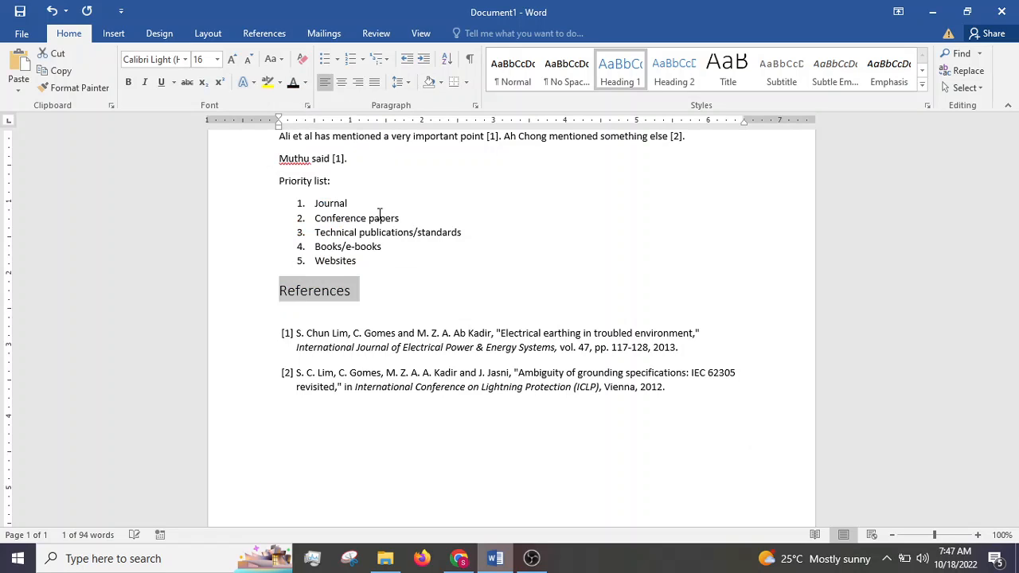
{"action": "left_click", "coordinate": [382, 481]}
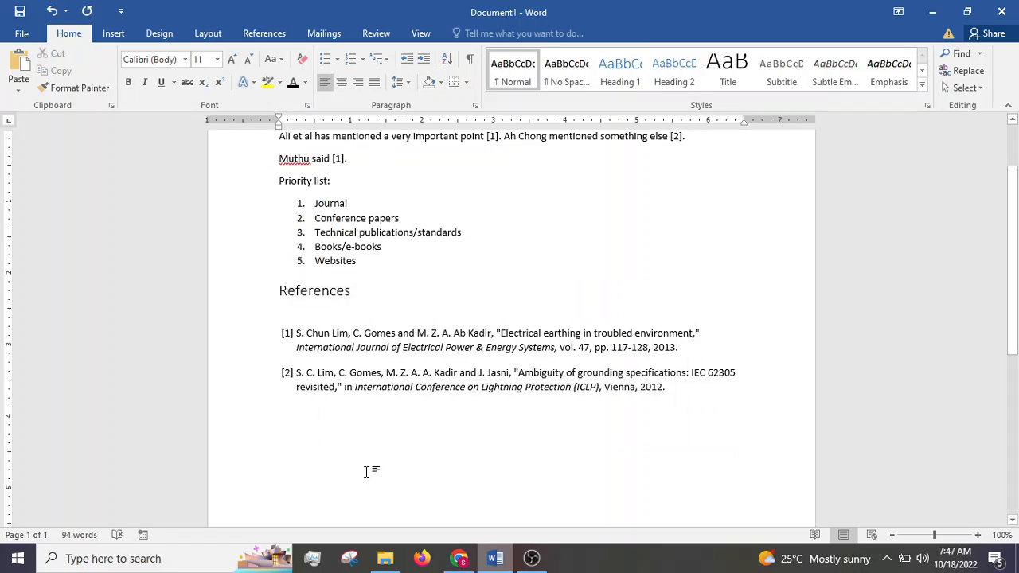